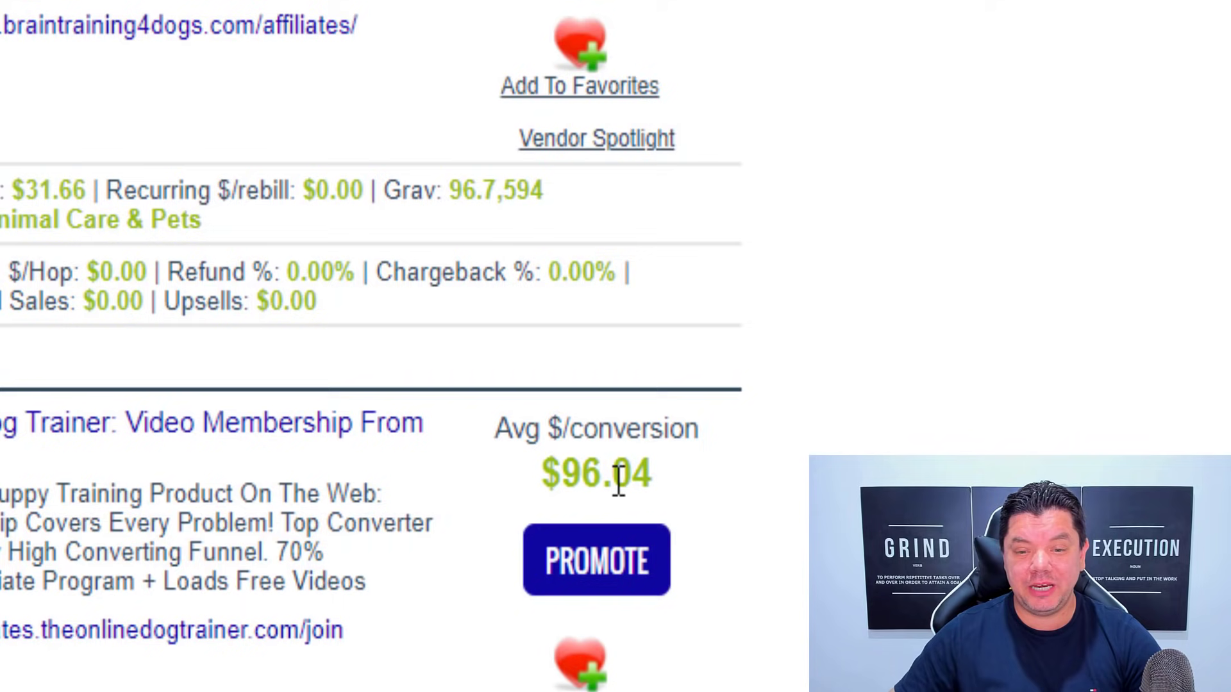
Copy the Doggy Dans HopLink and select it once it is pasted into Web2PDFConvert
{"action": "left_click_drag", "start_coordinate": [541, 475], "coordinate": [727, 515]}
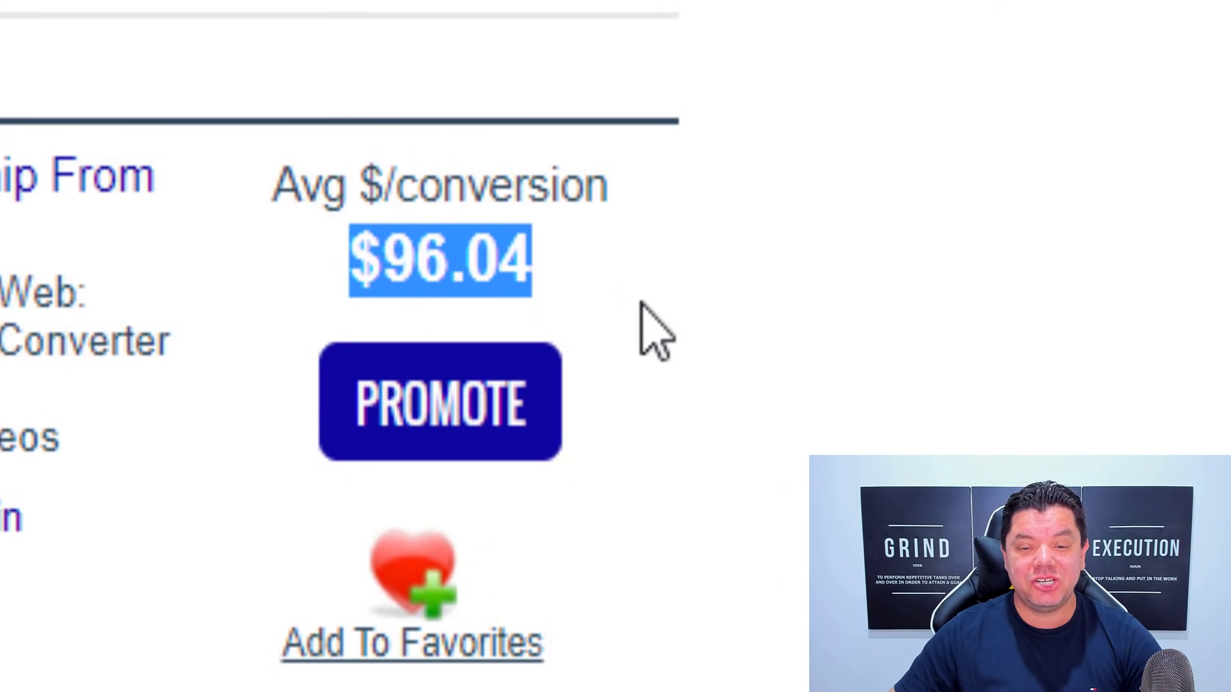
{"action": "left_click", "coordinate": [706, 243]}
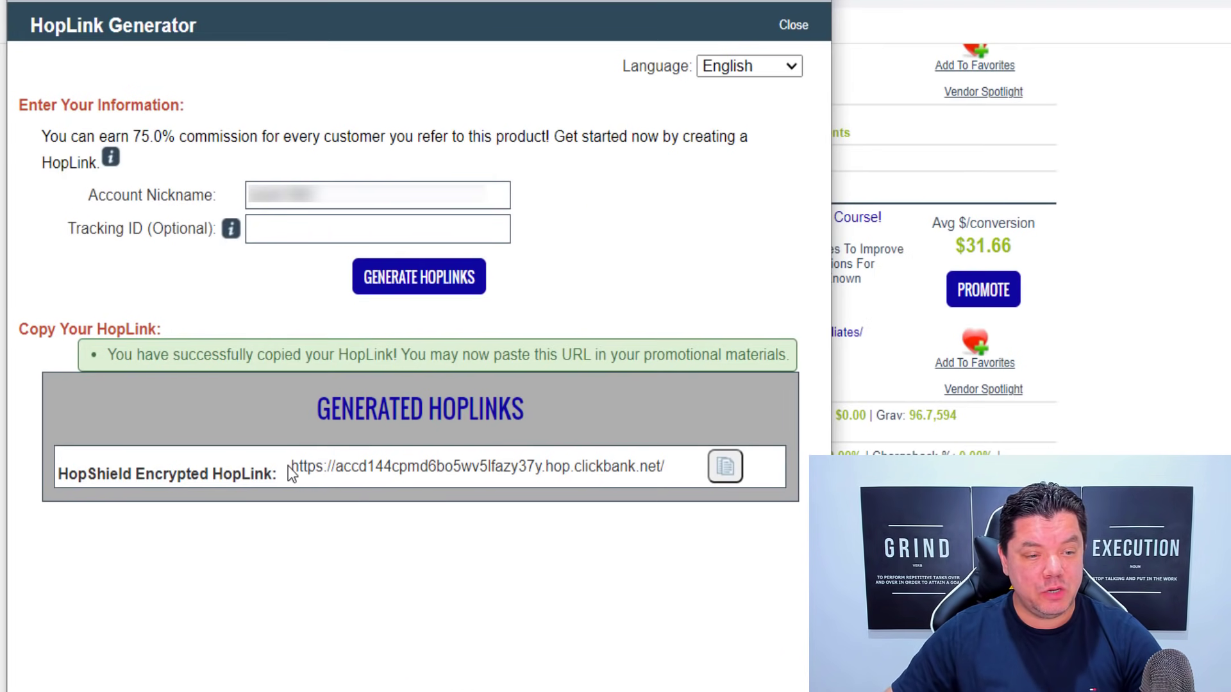
{"action": "left_click_drag", "start_coordinate": [288, 466], "coordinate": [725, 475]}
{"action": "left_click", "coordinate": [697, 513]}
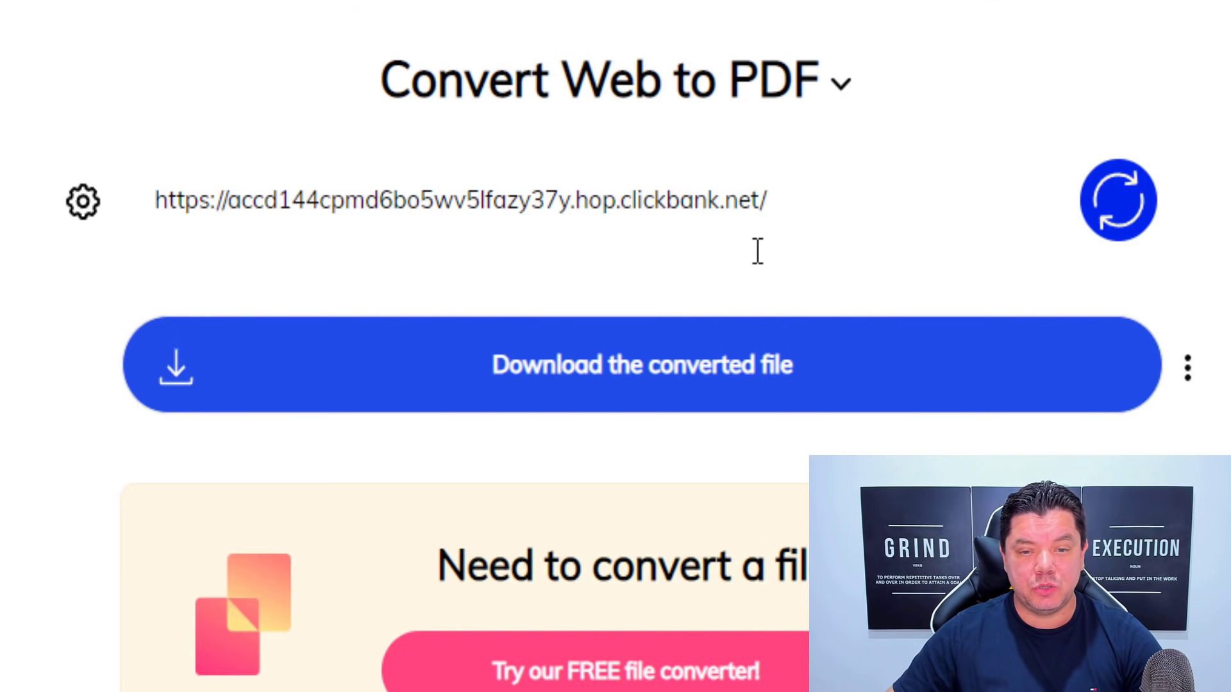
{"action": "left_click_drag", "start_coordinate": [810, 198], "coordinate": [194, 195]}
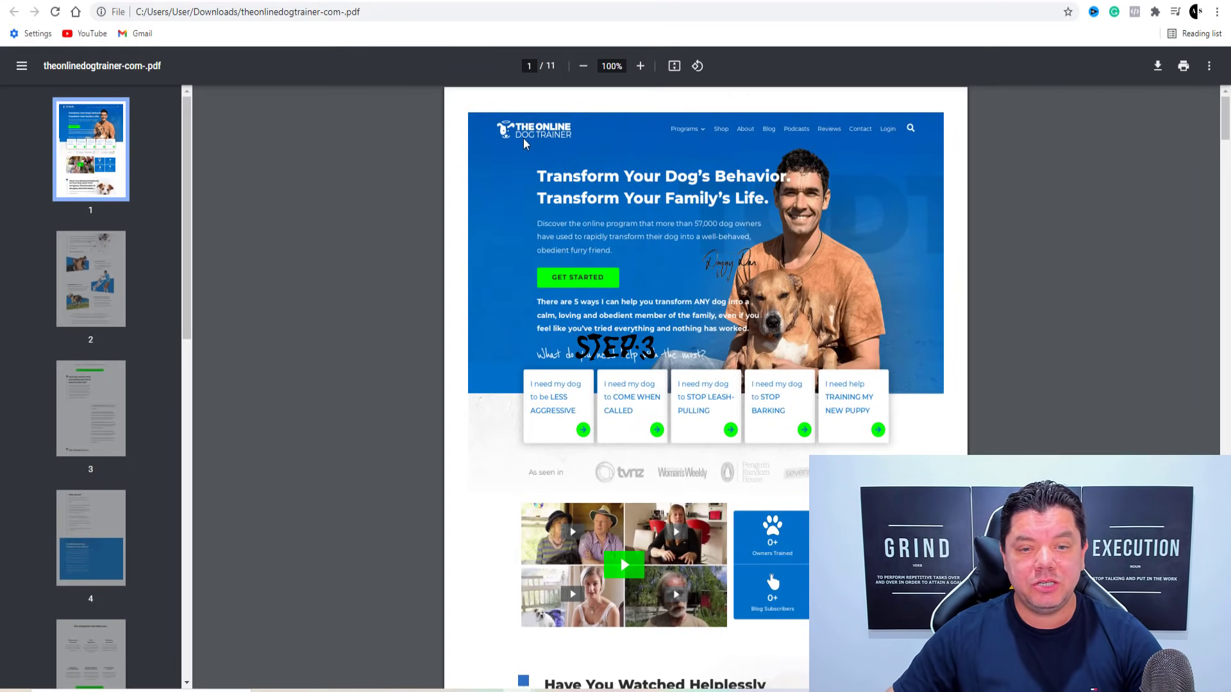
Scroll through the converted 11-page sales-page PDF
{"action": "scroll", "coordinate": [618, 233], "scroll_direction": "down", "scroll_amount": 6}
{"action": "scroll", "coordinate": [618, 233], "scroll_direction": "down", "scroll_amount": 15}
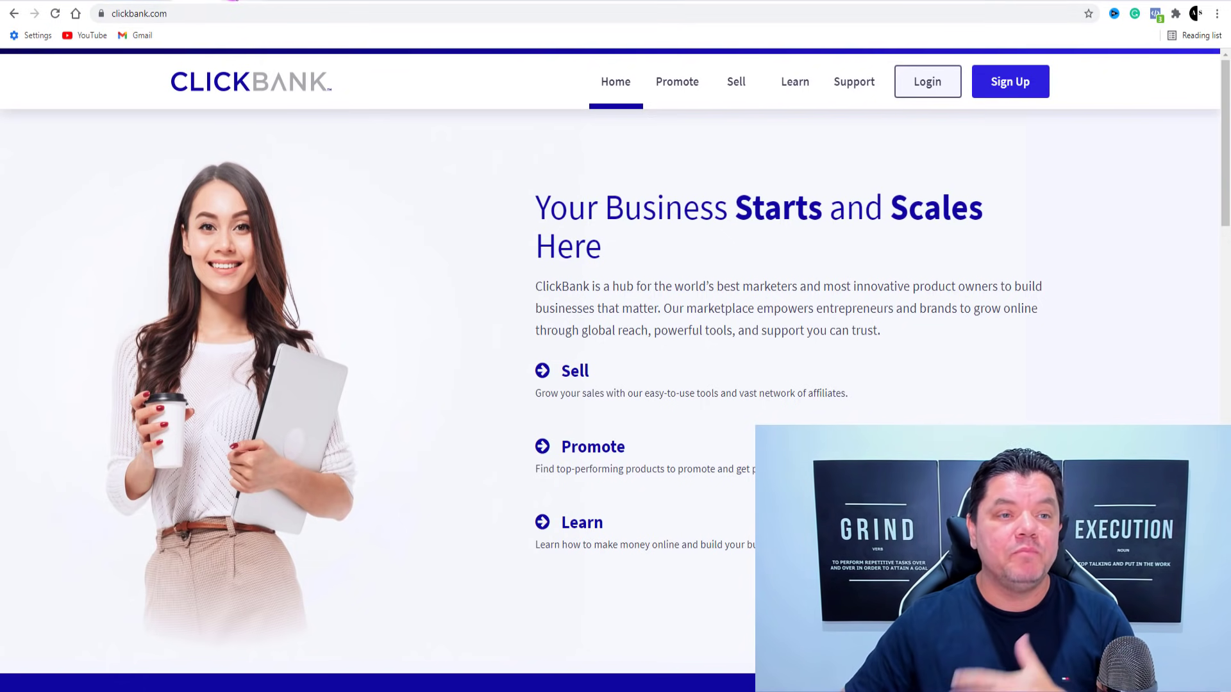
{"action": "key", "text": "ctrl+Tab"}
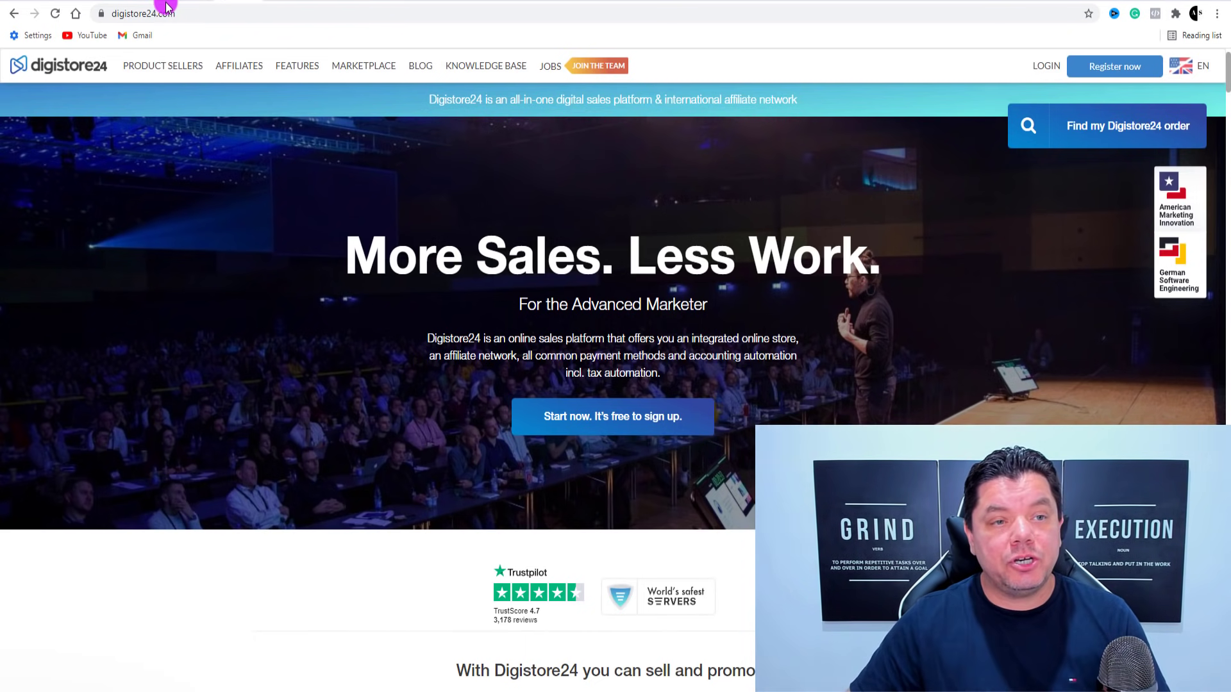
{"action": "key", "text": "ctrl+shift+Tab"}
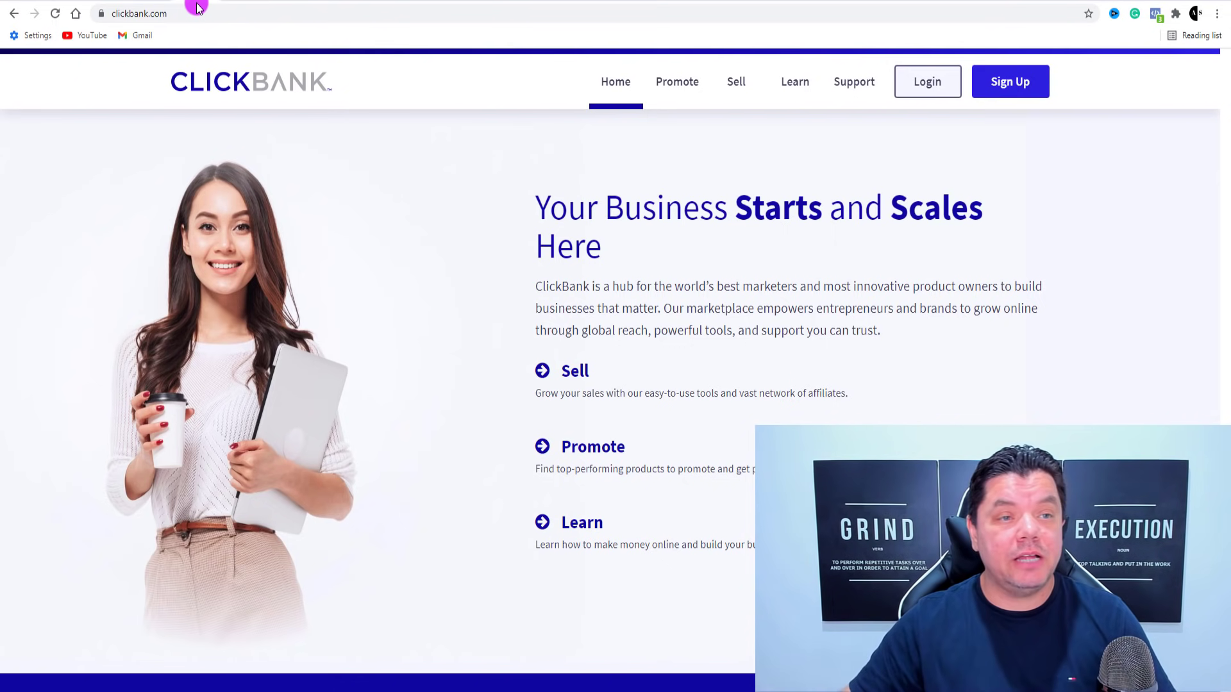
Go to the Marketplace and scroll down to its Categories list
{"action": "left_click", "coordinate": [232, 3]}
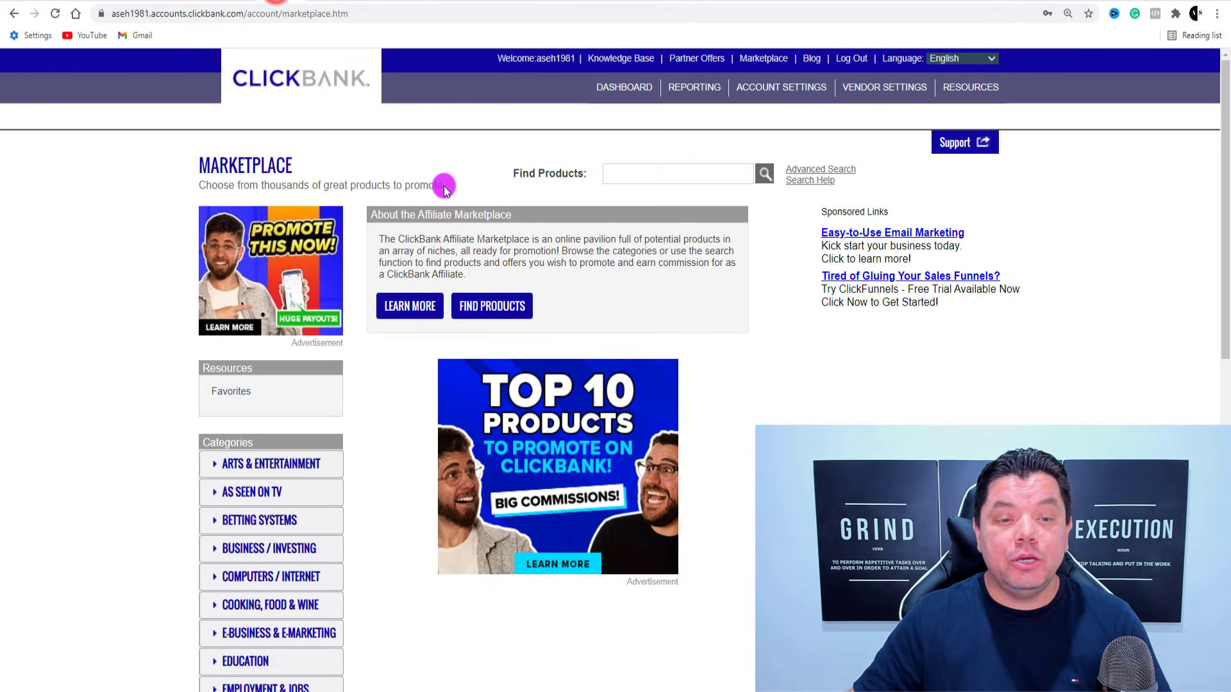
{"action": "scroll", "coordinate": [453, 300], "scroll_direction": "down", "scroll_amount": 2}
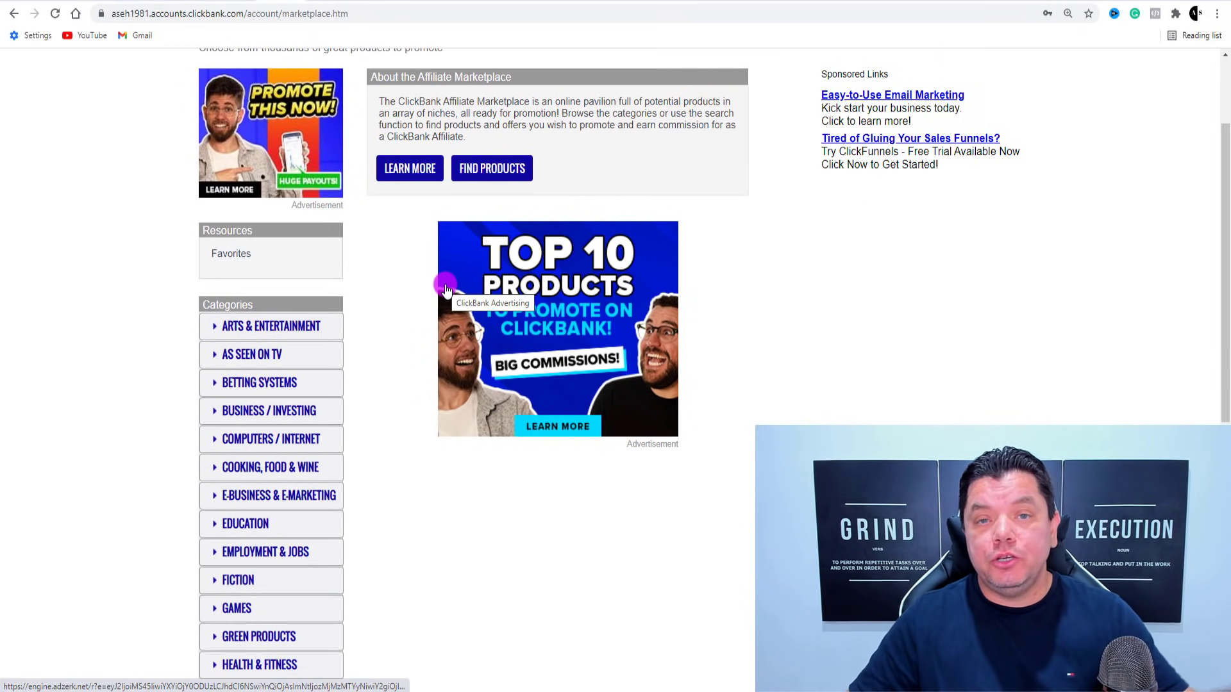
{"action": "scroll", "coordinate": [448, 287], "scroll_direction": "down", "scroll_amount": 1}
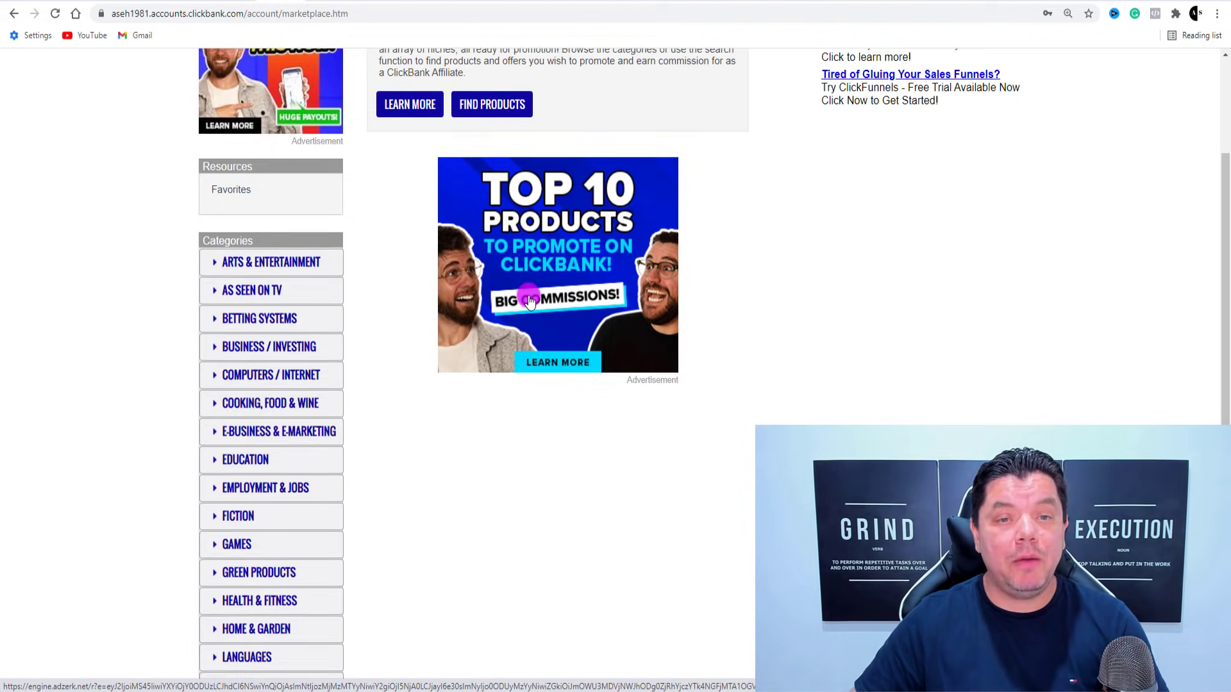
{"action": "scroll", "coordinate": [521, 294], "scroll_direction": "up", "scroll_amount": 3}
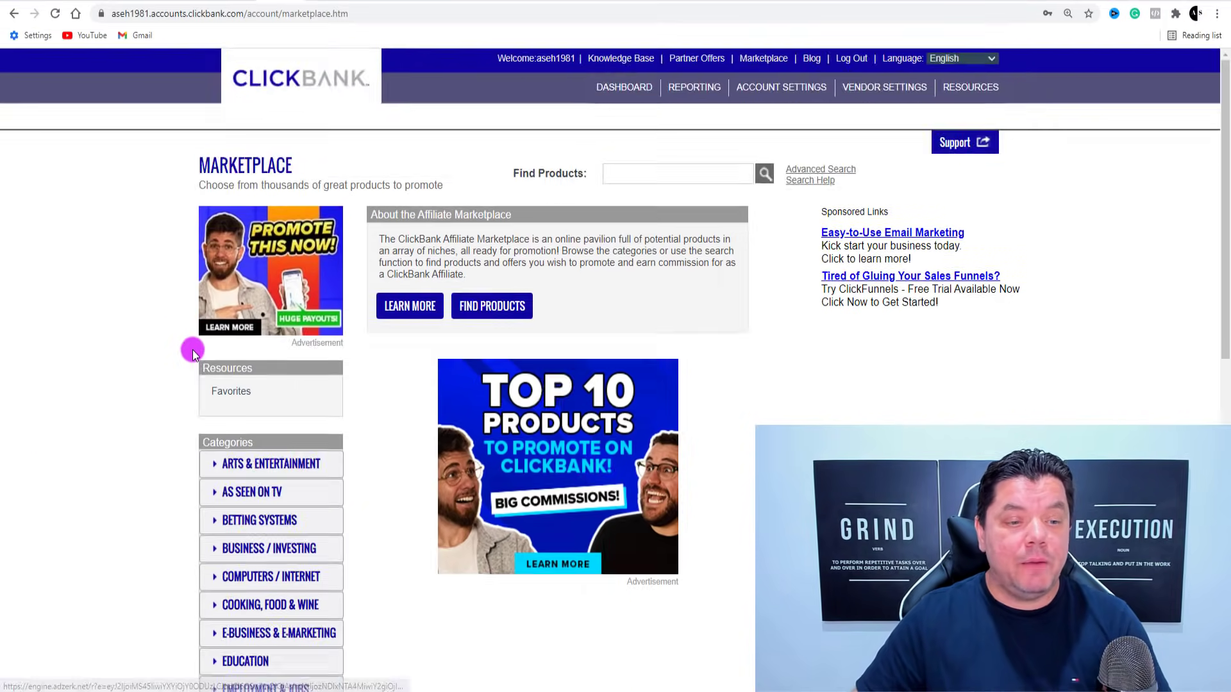
{"action": "scroll", "coordinate": [199, 333], "scroll_direction": "down", "scroll_amount": 2}
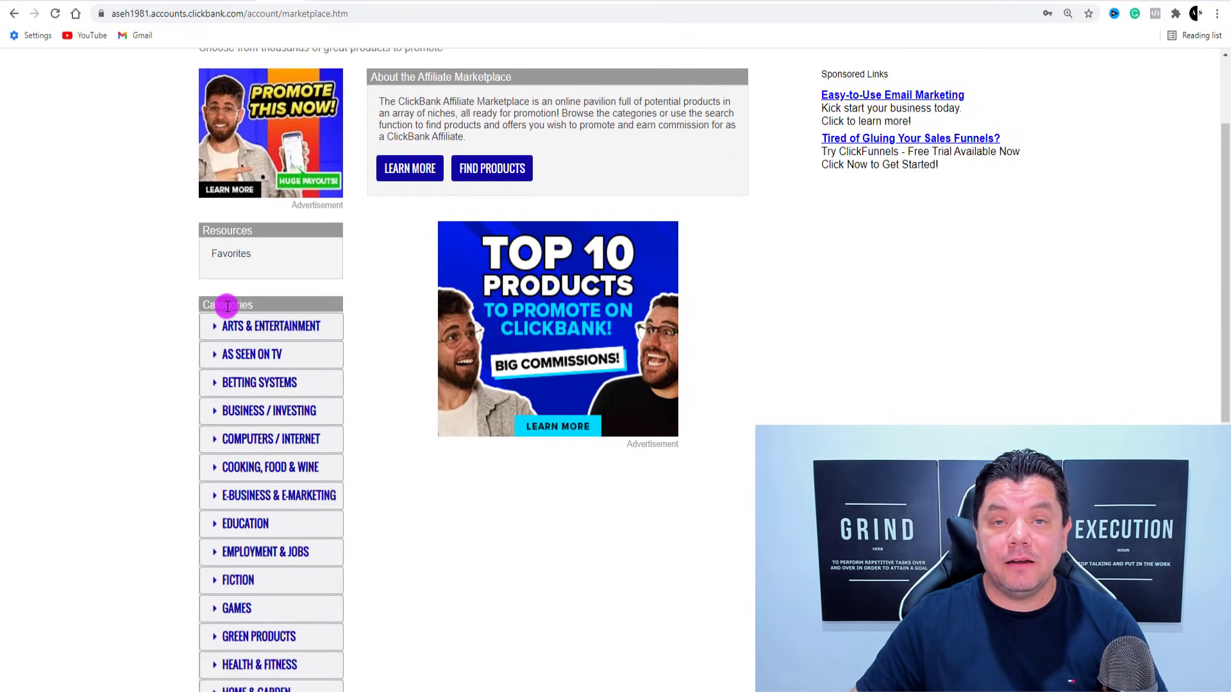
{"action": "scroll", "coordinate": [231, 295], "scroll_direction": "down", "scroll_amount": 2}
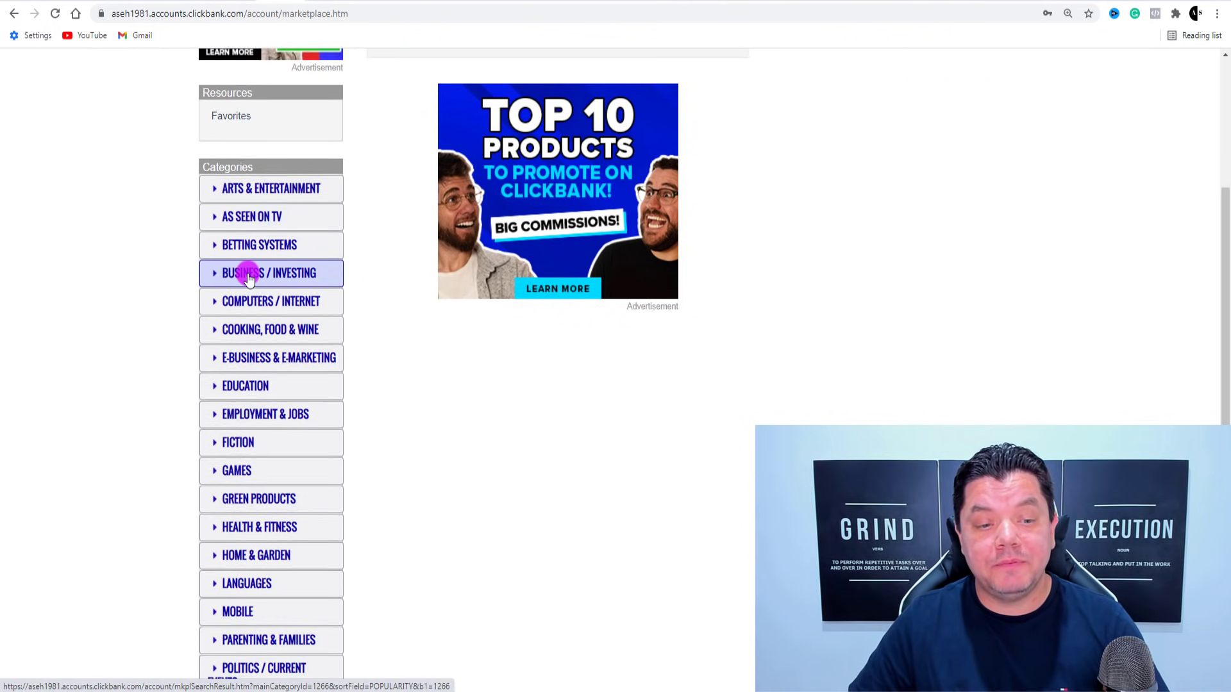
{"action": "scroll", "coordinate": [249, 279], "scroll_direction": "down", "scroll_amount": 1}
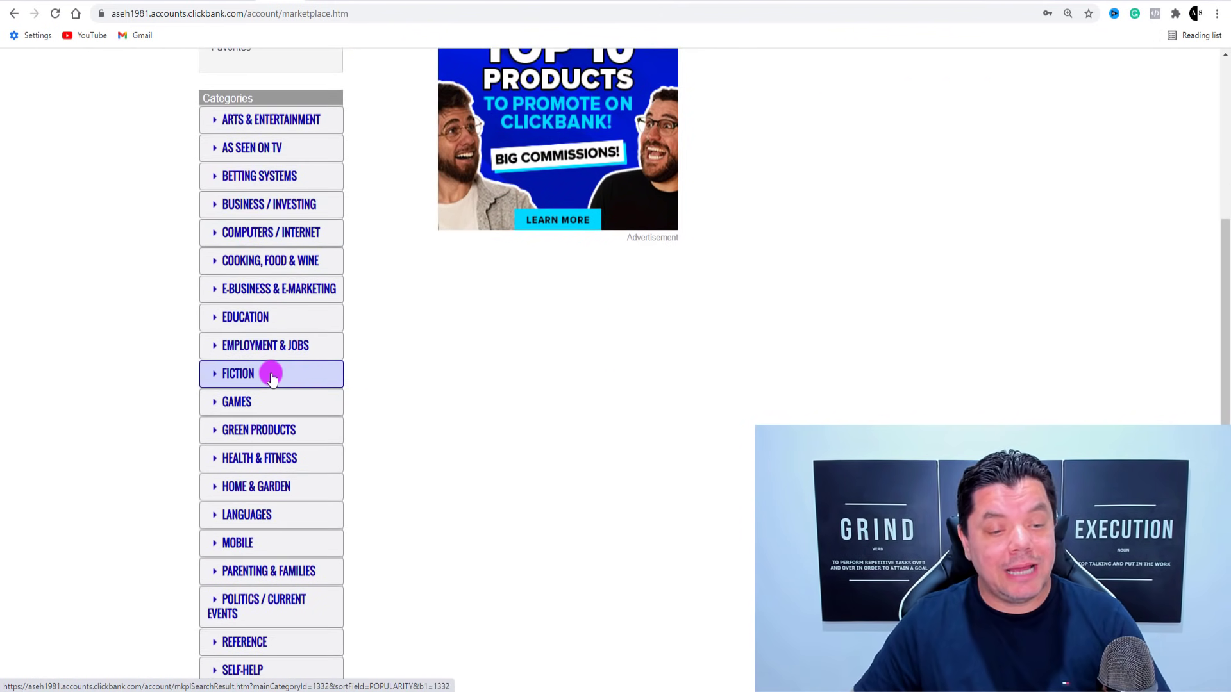
{"action": "left_click", "coordinate": [270, 381]}
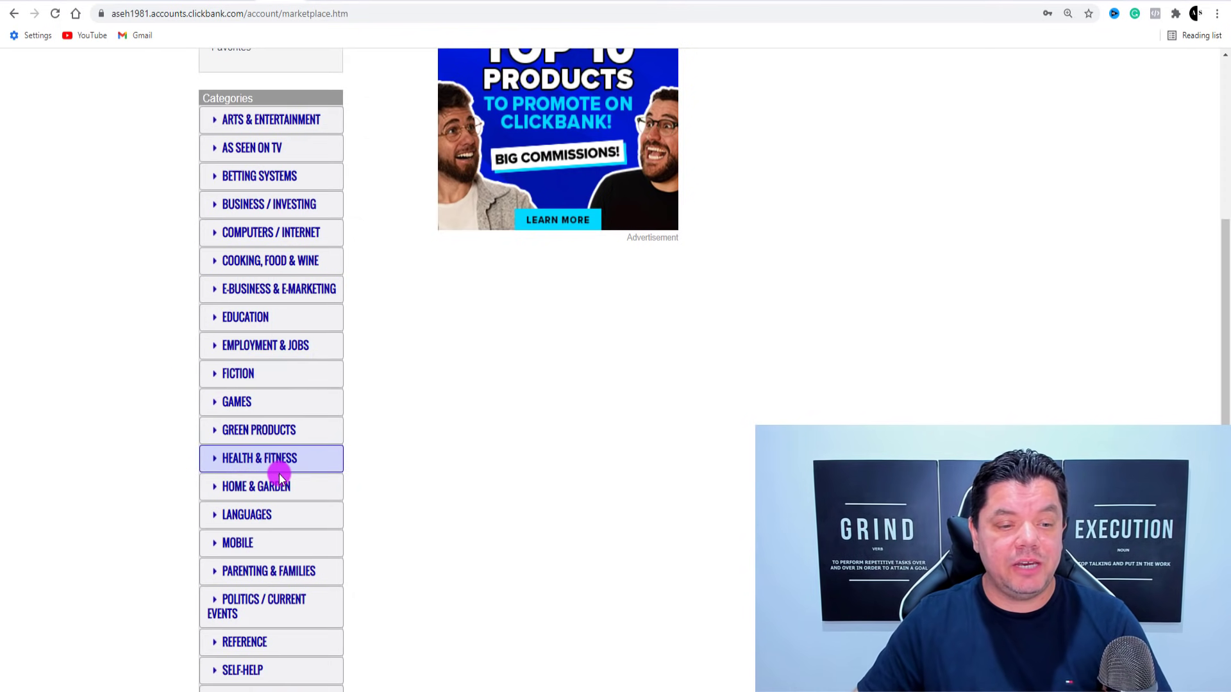
Show the 175 Home & Garden products sorted by Gravity, with Tedswoodworking first
{"action": "left_click", "coordinate": [248, 490]}
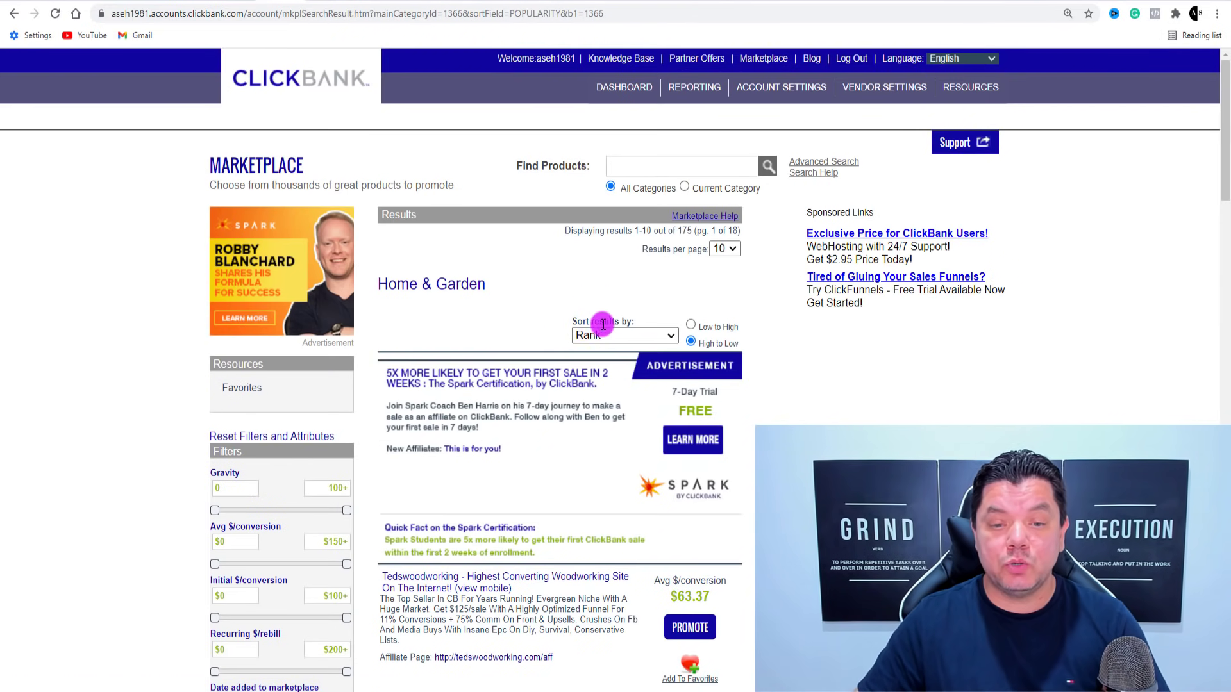
{"action": "left_click", "coordinate": [620, 336]}
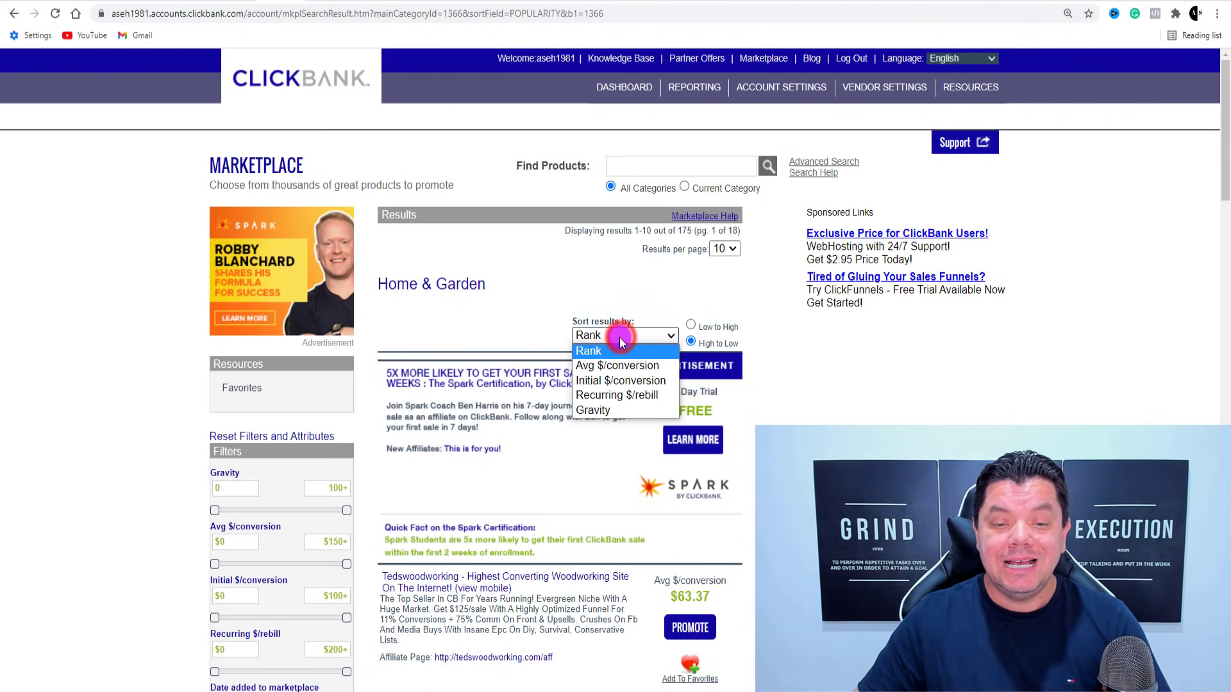
{"action": "left_click", "coordinate": [588, 407]}
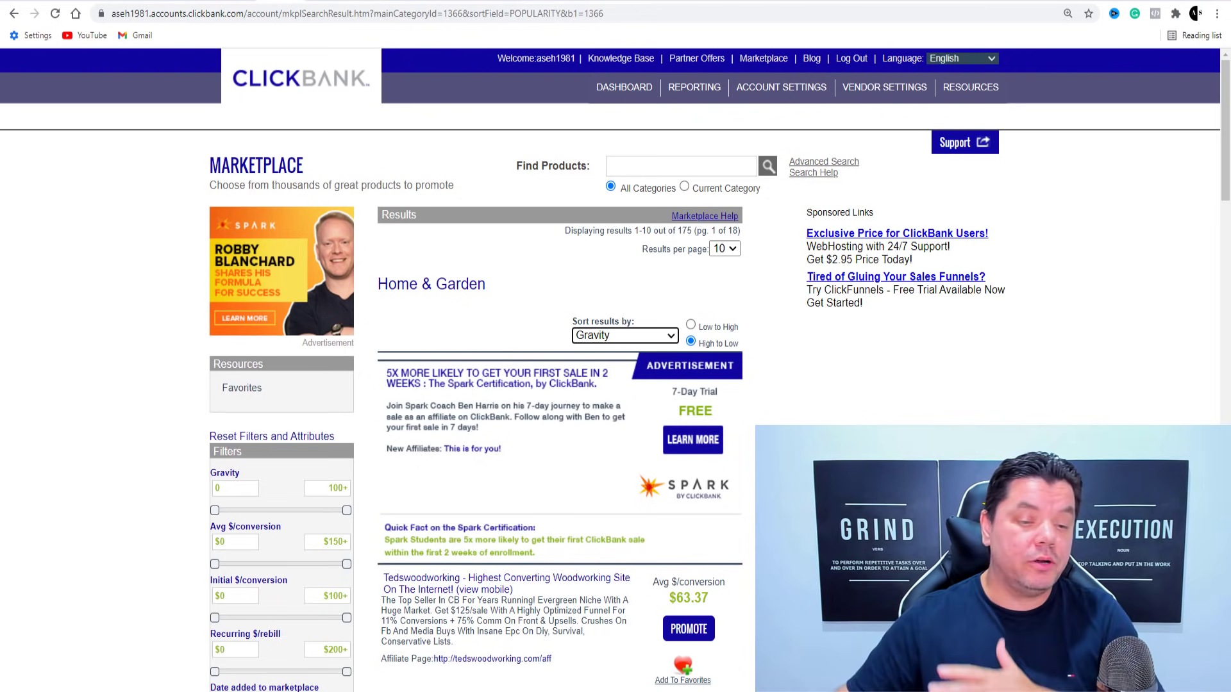
{"action": "scroll", "coordinate": [615, 444], "scroll_direction": "down", "scroll_amount": 2}
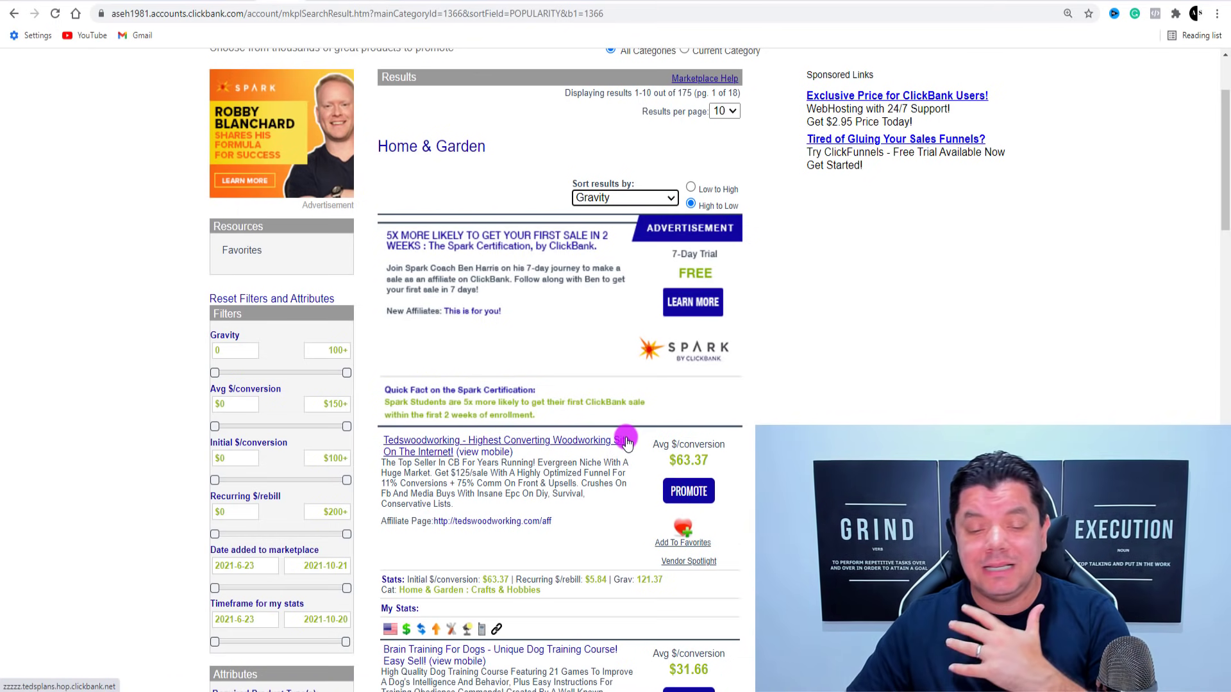
Scroll the Home & Garden results down to Brain Training For Dogs and start promoting it
{"action": "scroll", "coordinate": [625, 442], "scroll_direction": "down", "scroll_amount": 2}
{"action": "scroll", "coordinate": [623, 440], "scroll_direction": "down", "scroll_amount": 2}
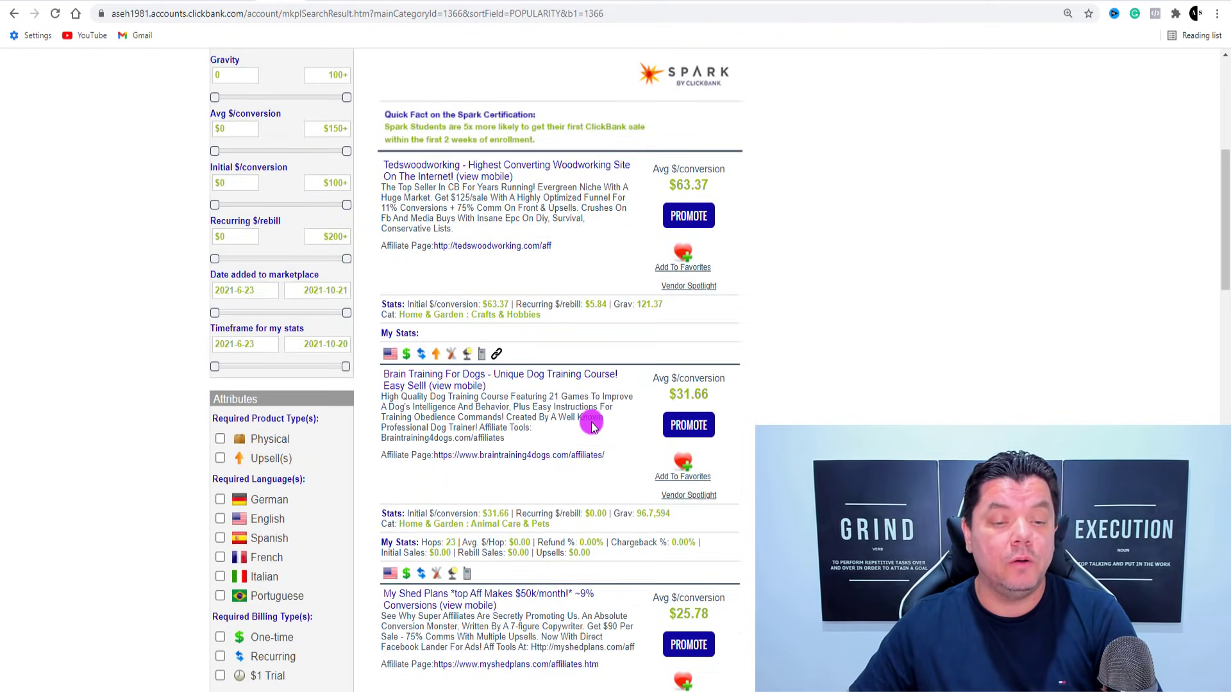
{"action": "scroll", "coordinate": [513, 360], "scroll_direction": "down", "scroll_amount": 3}
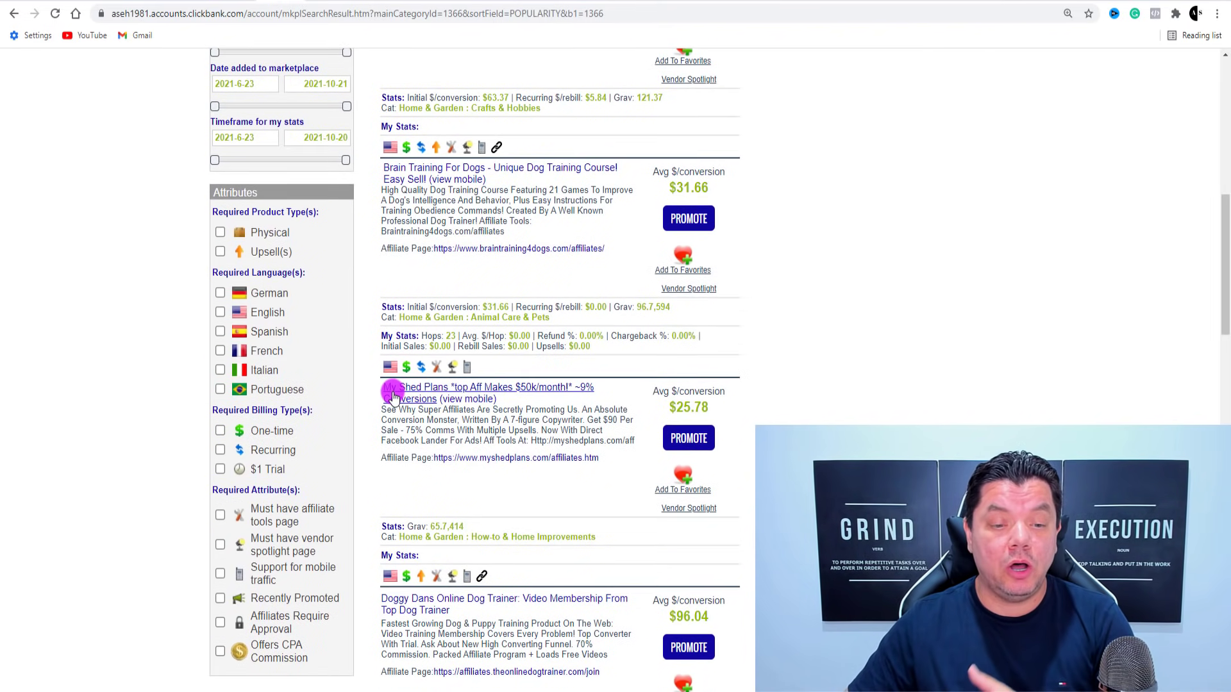
{"action": "scroll", "coordinate": [393, 396], "scroll_direction": "down", "scroll_amount": 2}
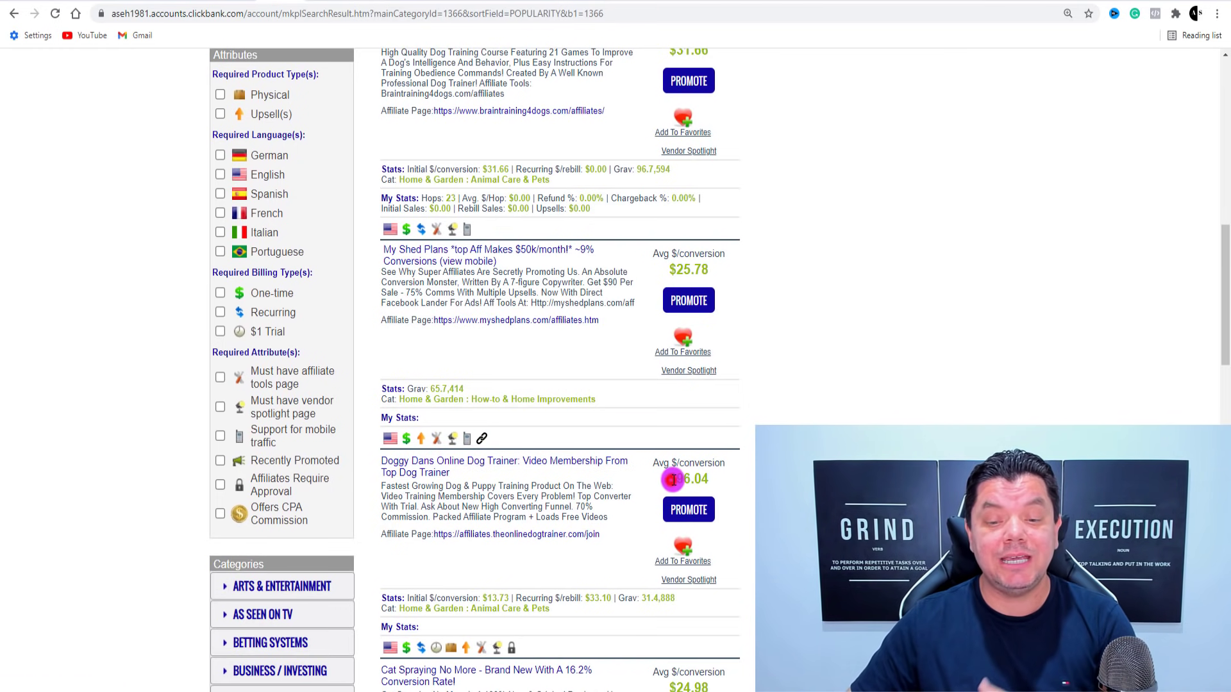
{"action": "left_click_drag", "start_coordinate": [666, 479], "coordinate": [711, 479]}
{"action": "scroll", "coordinate": [759, 492], "scroll_direction": "down", "scroll_amount": 4}
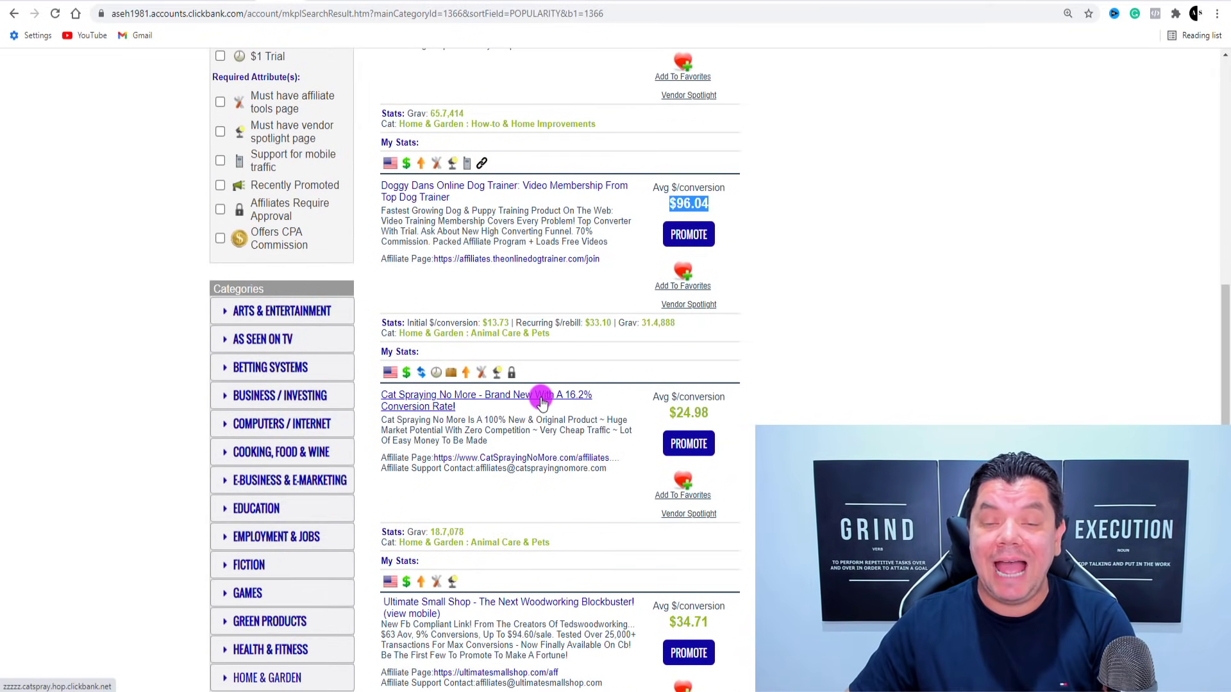
{"action": "scroll", "coordinate": [541, 402], "scroll_direction": "down", "scroll_amount": 5}
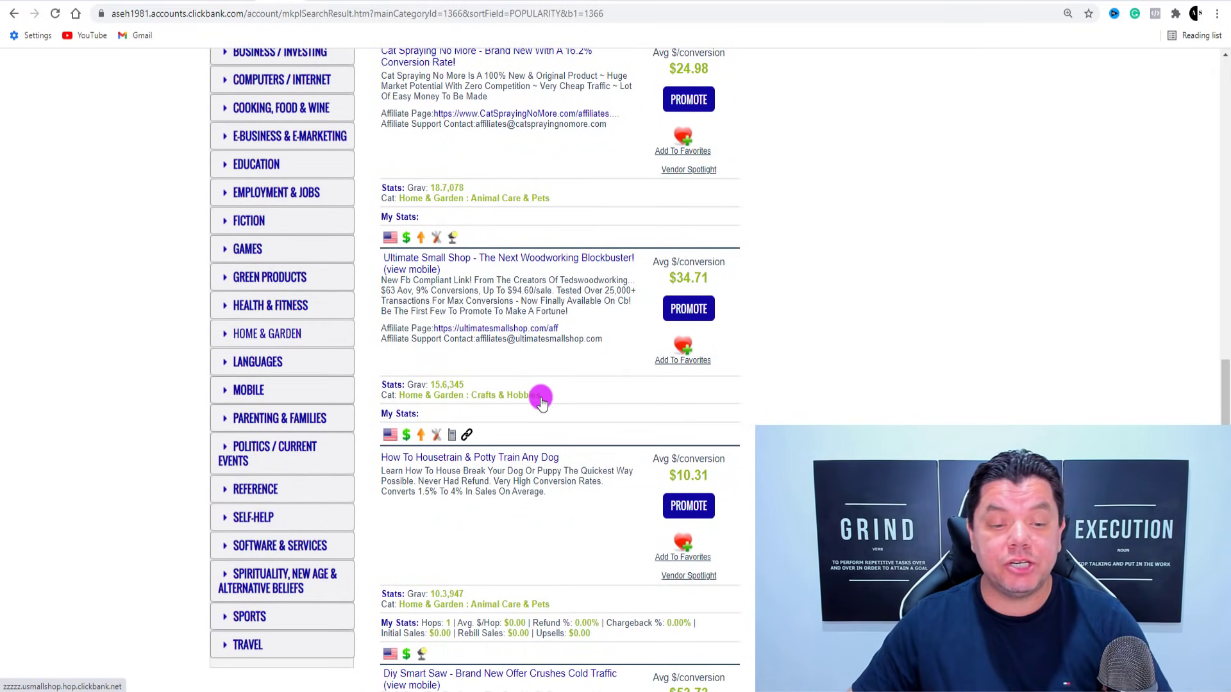
{"action": "scroll", "coordinate": [541, 400], "scroll_direction": "down", "scroll_amount": 3}
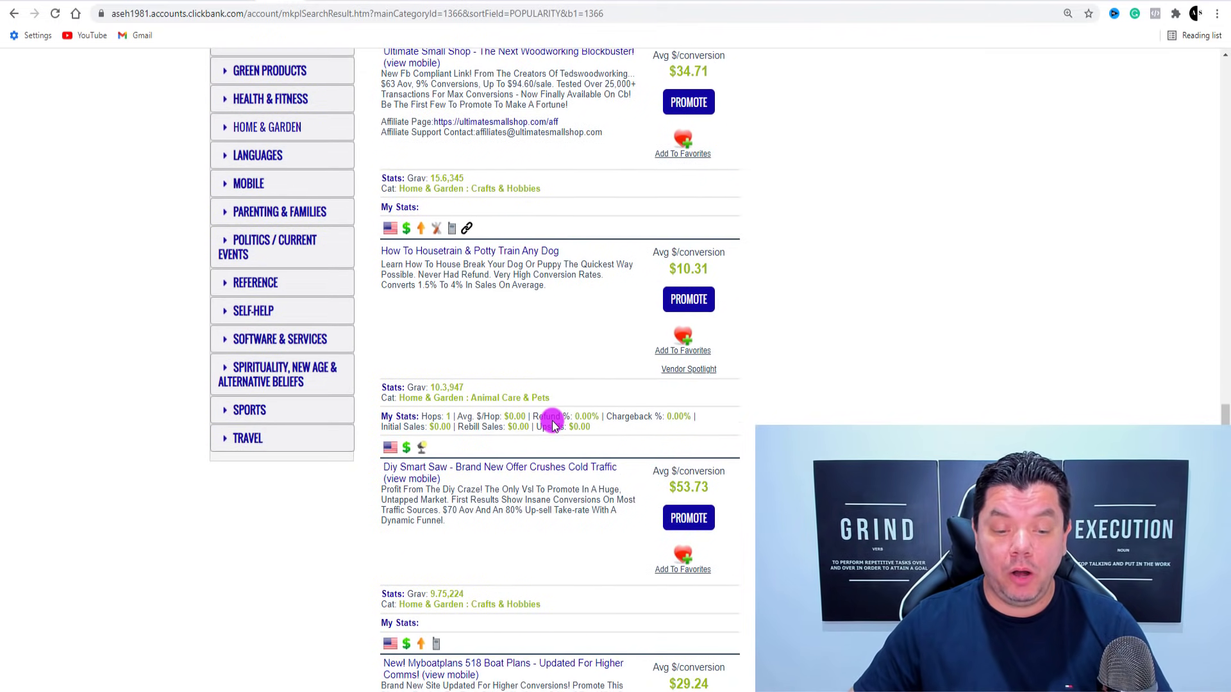
{"action": "scroll", "coordinate": [552, 423], "scroll_direction": "up", "scroll_amount": 15}
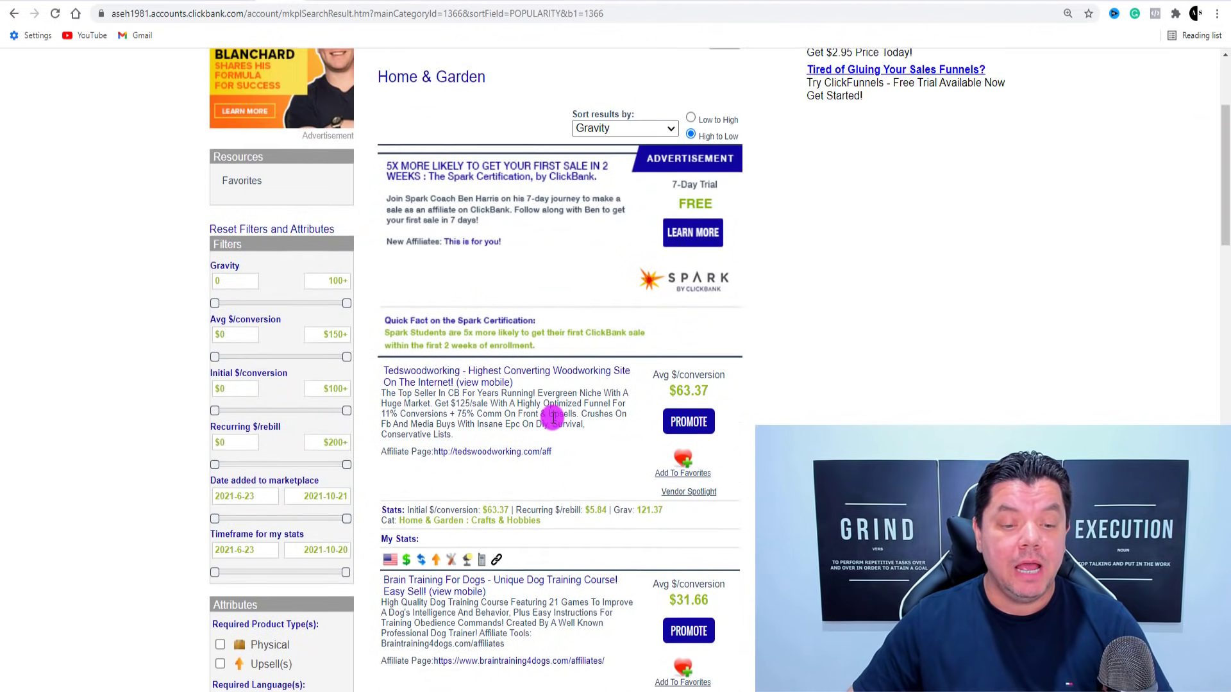
{"action": "scroll", "coordinate": [554, 417], "scroll_direction": "down", "scroll_amount": 2}
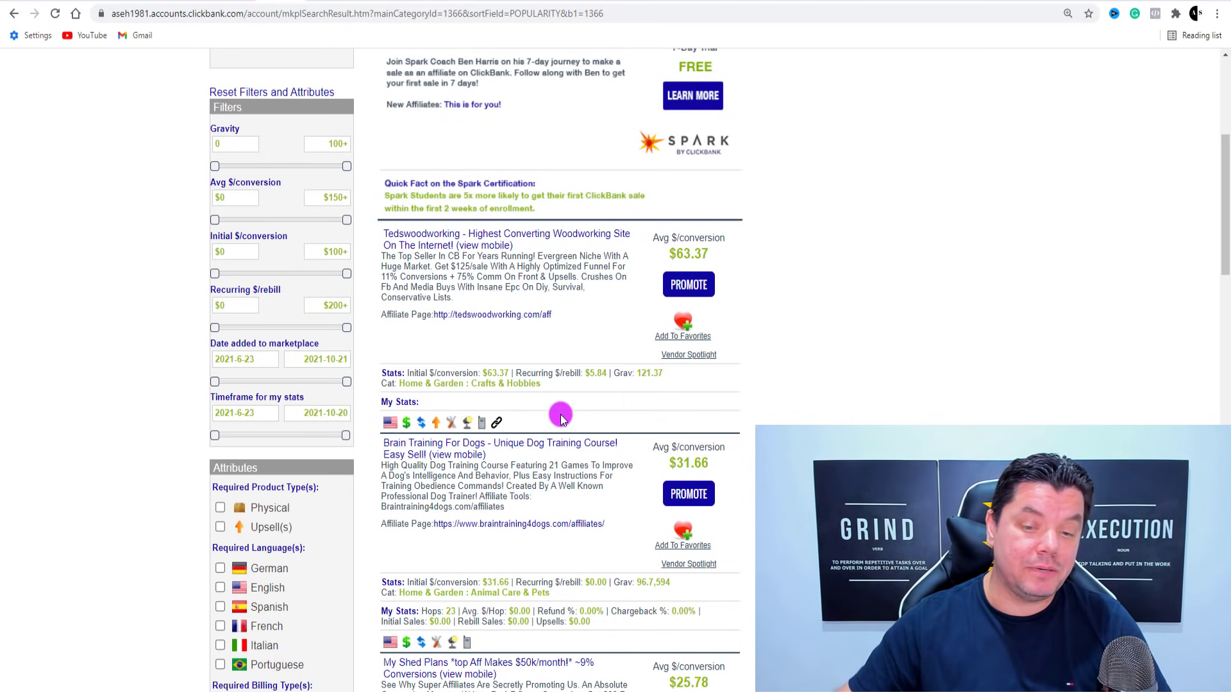
{"action": "left_click", "coordinate": [688, 497]}
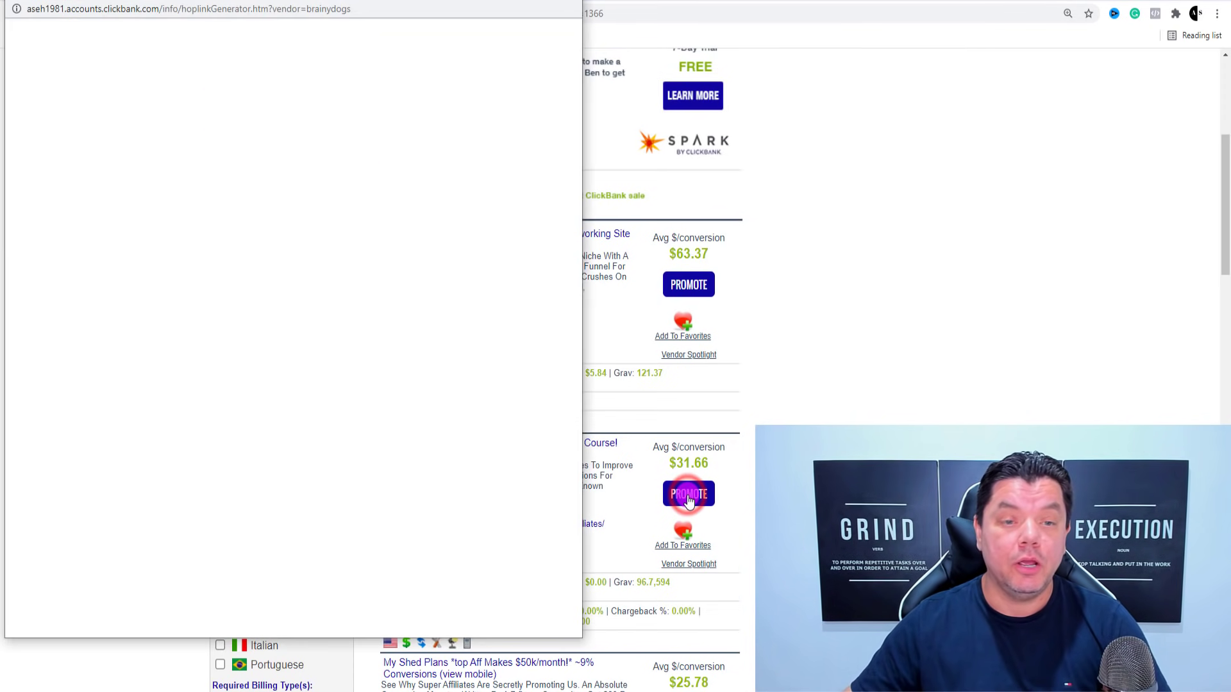
Generate and copy the HopShield encrypted HopLink for Brain Training For Dogs, then close the generator
{"action": "left_click", "coordinate": [294, 213]}
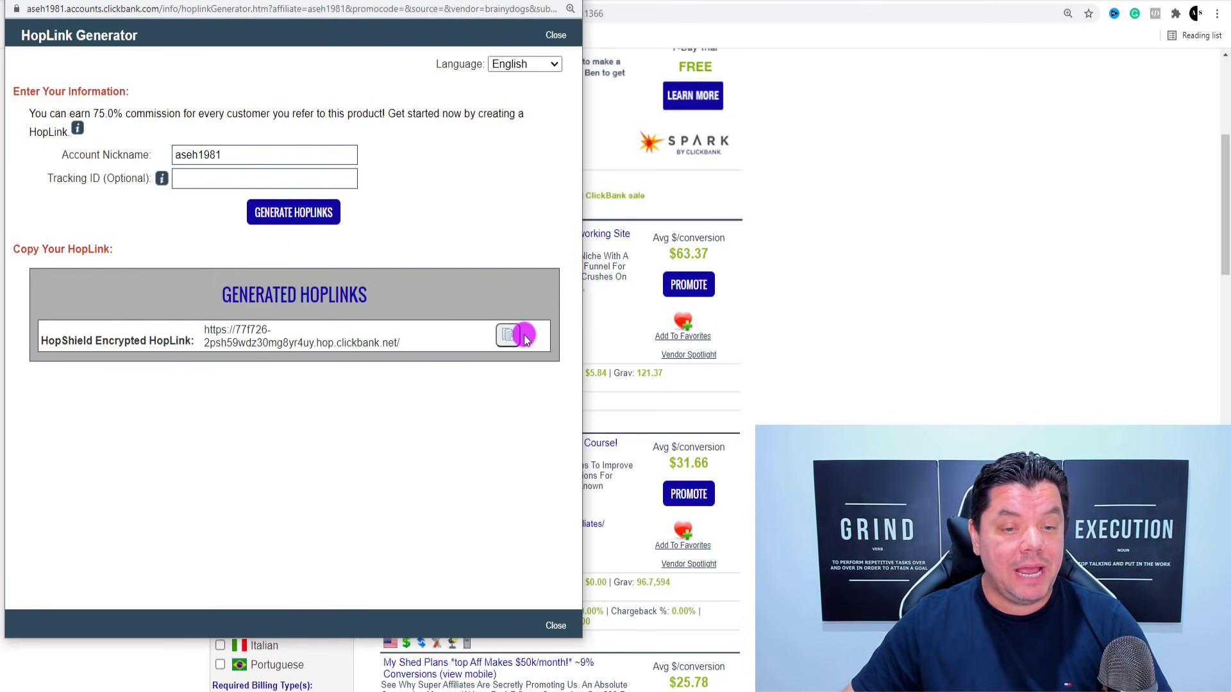
{"action": "left_click", "coordinate": [509, 336]}
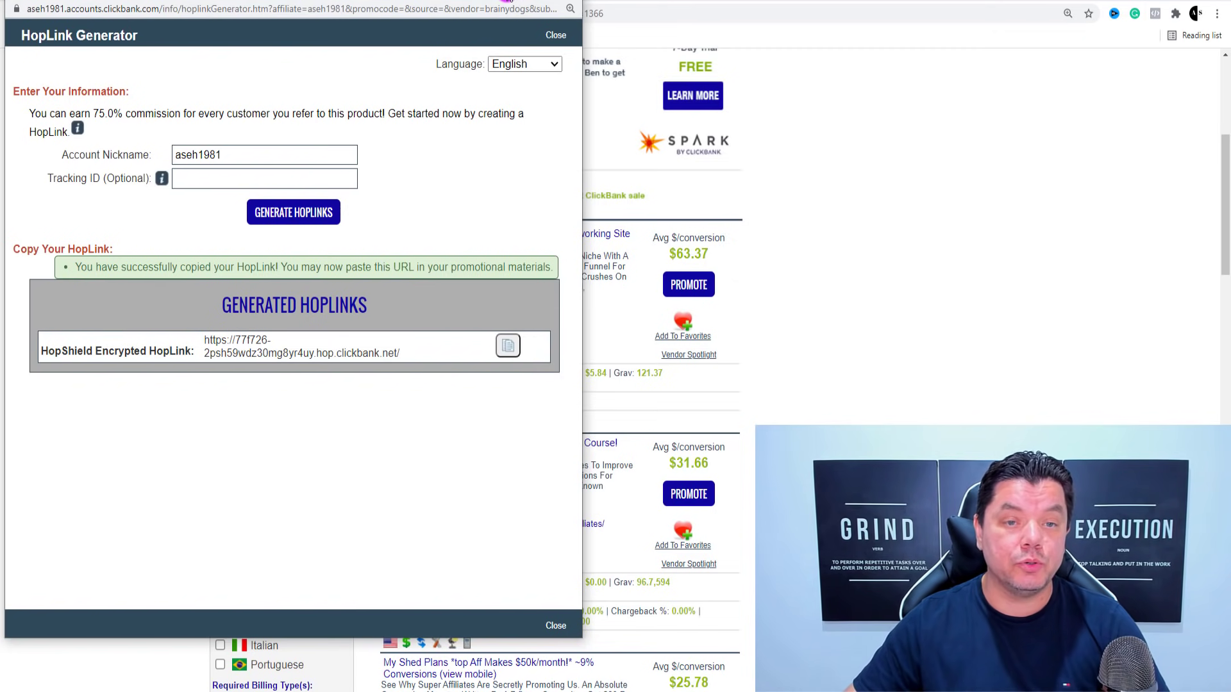
{"action": "left_click", "coordinate": [508, 1]}
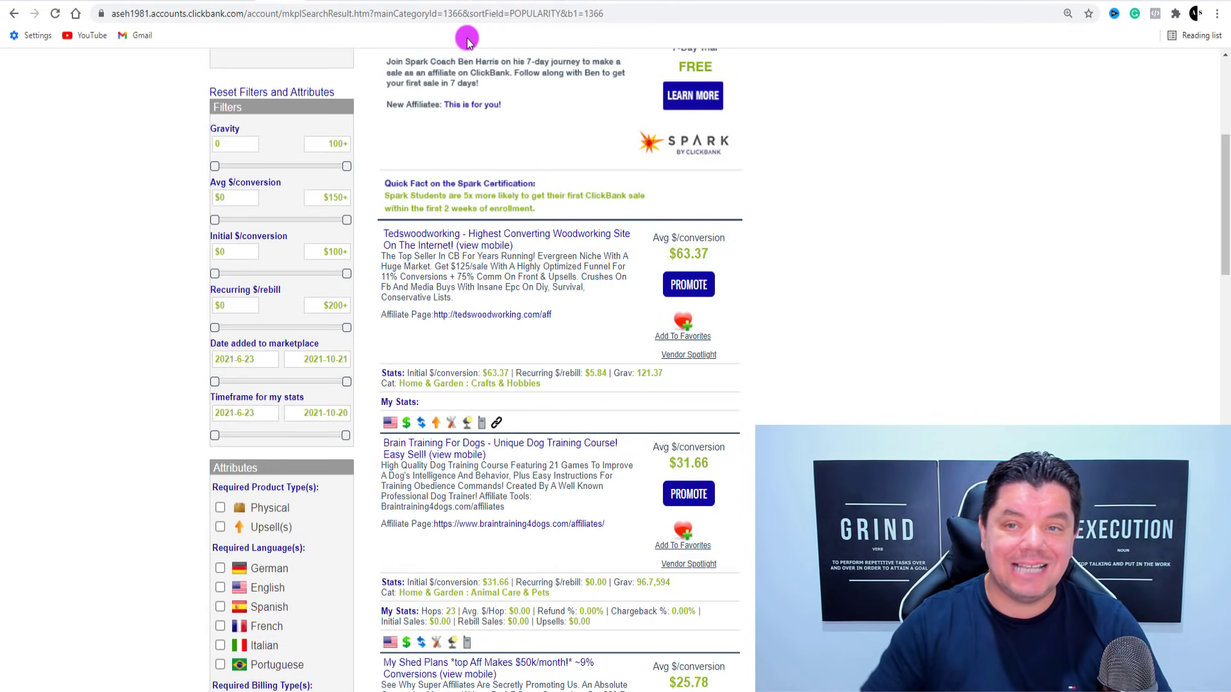
Load the copied HopLink in a new tab and browse the Brain Training For Dogs sales page
{"action": "key", "text": "ctrl+t"}
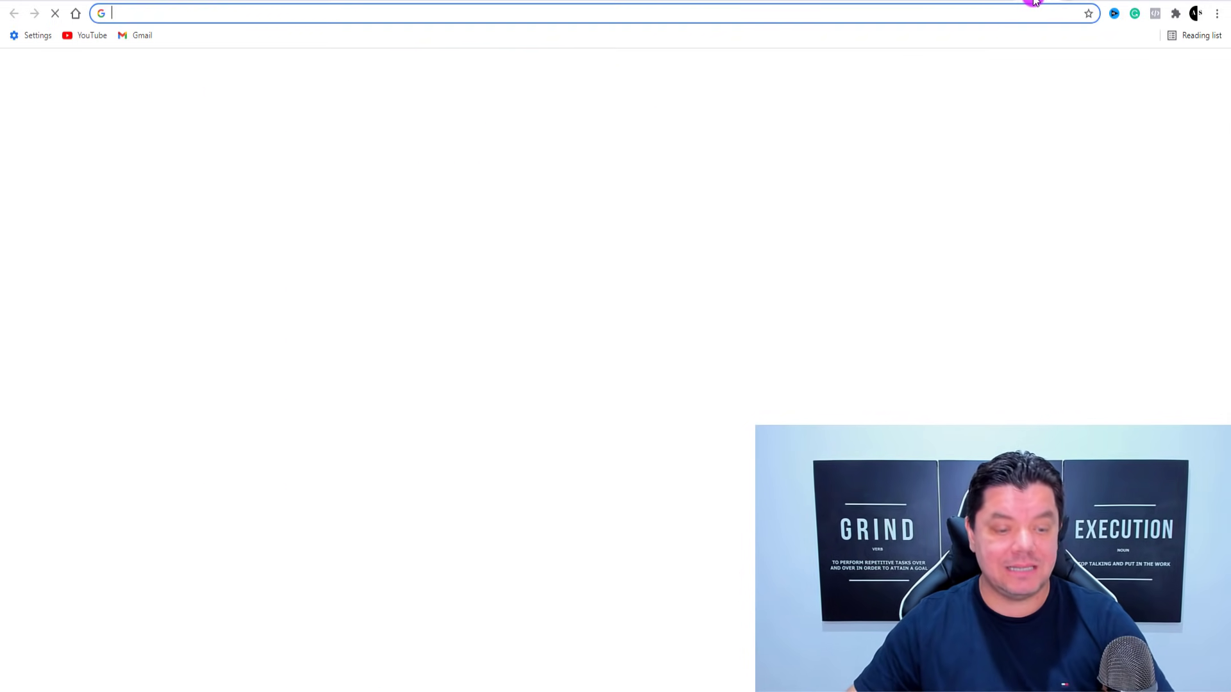
{"action": "key", "text": "ctrl+v"}
{"action": "key", "text": "Return"}
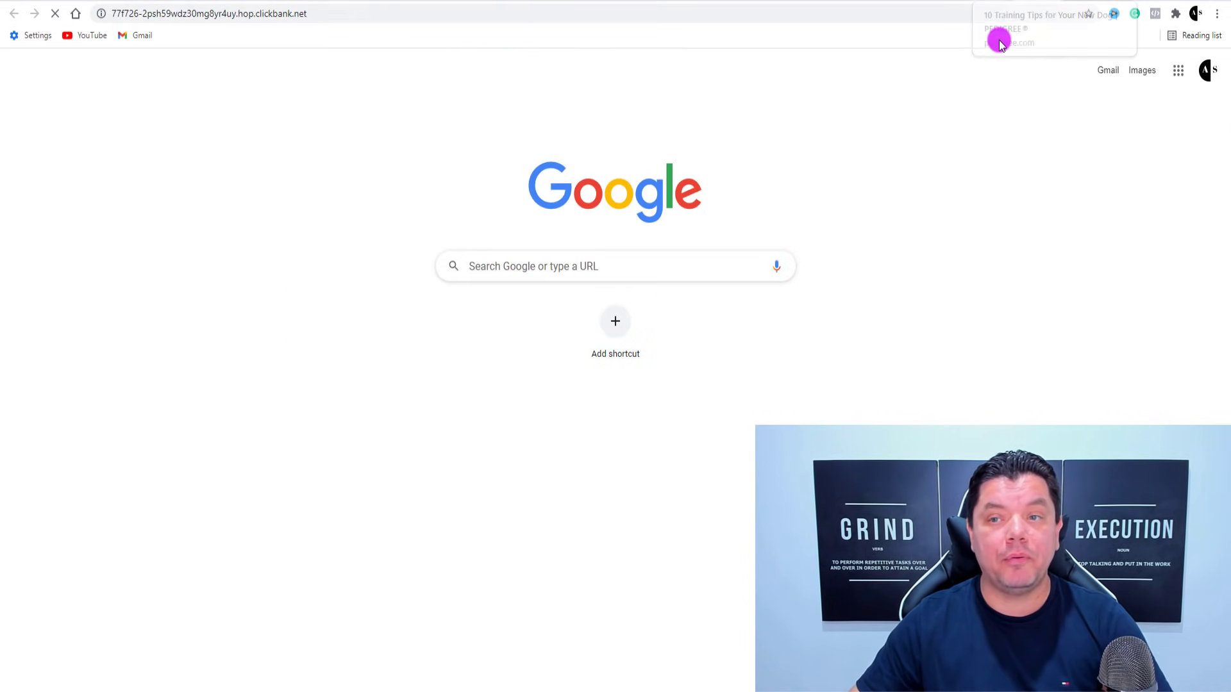
{"action": "scroll", "coordinate": [385, 137], "scroll_direction": "down", "scroll_amount": 9}
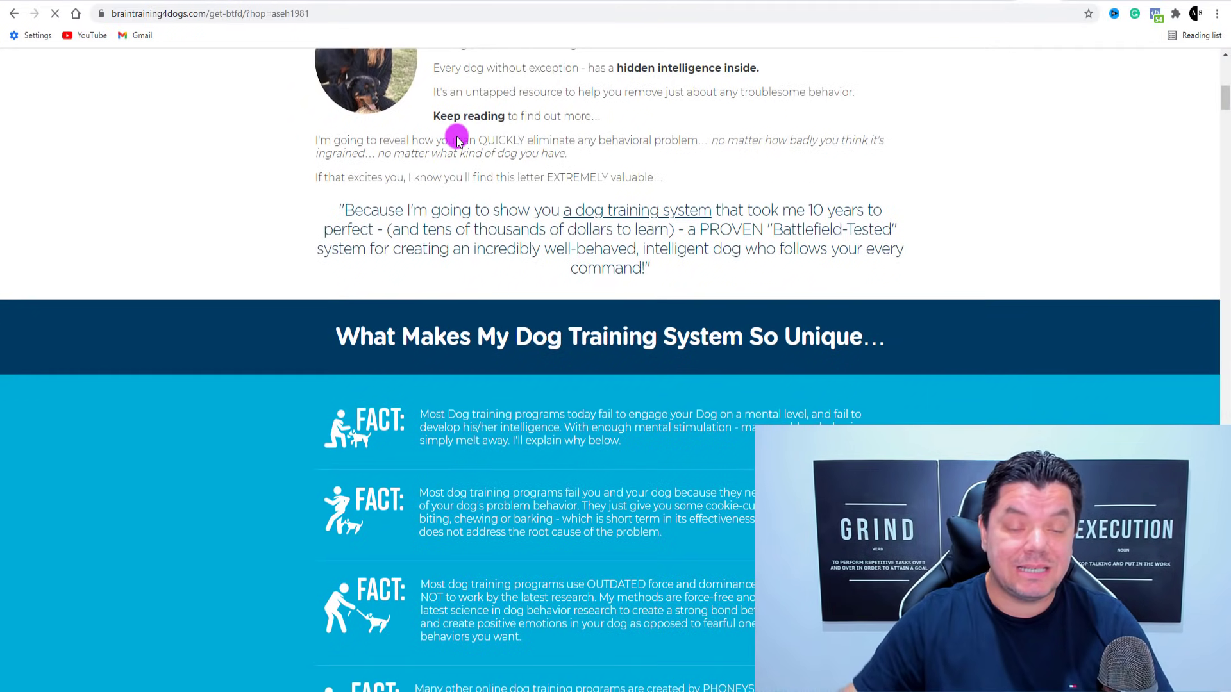
{"action": "scroll", "coordinate": [494, 177], "scroll_direction": "down", "scroll_amount": 4}
{"action": "scroll", "coordinate": [494, 177], "scroll_direction": "up", "scroll_amount": 5}
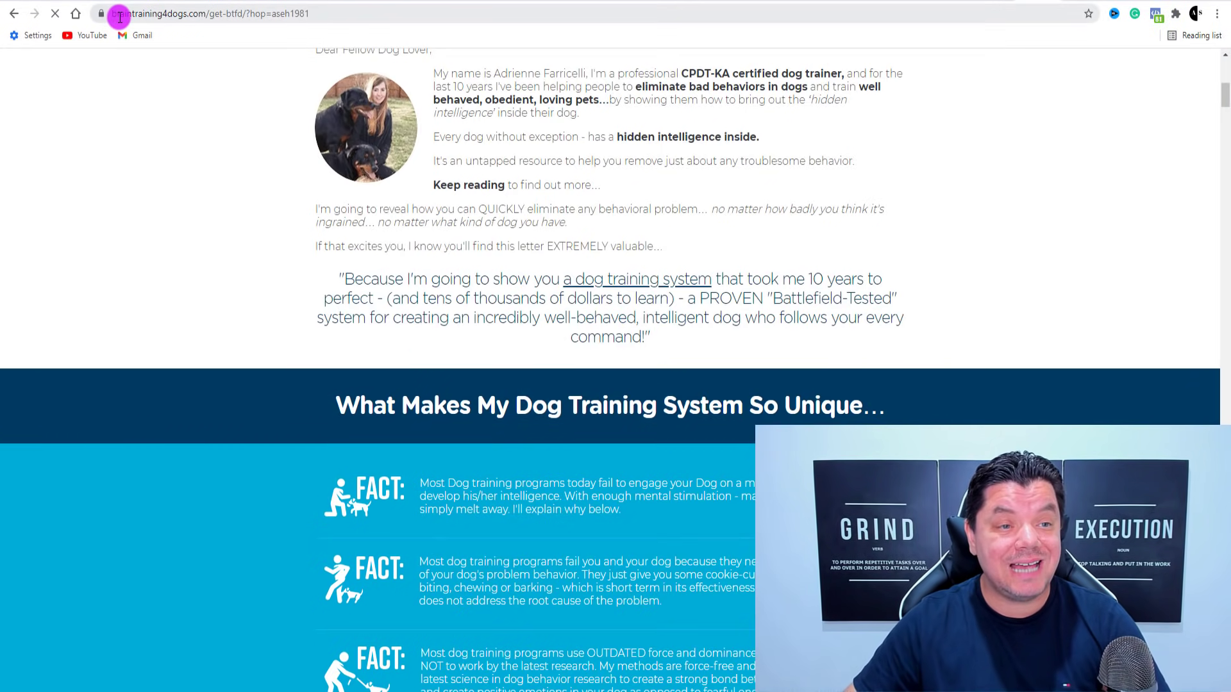
{"action": "left_click_drag", "start_coordinate": [114, 15], "coordinate": [311, 13]}
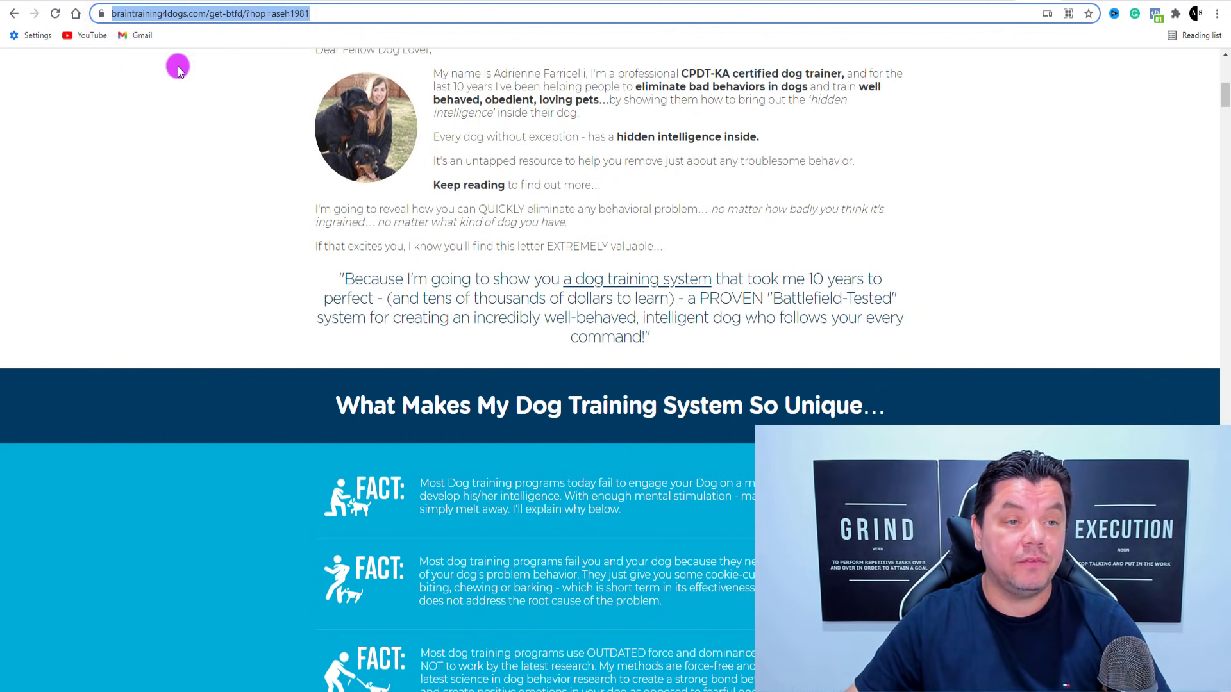
{"action": "left_click", "coordinate": [168, 119]}
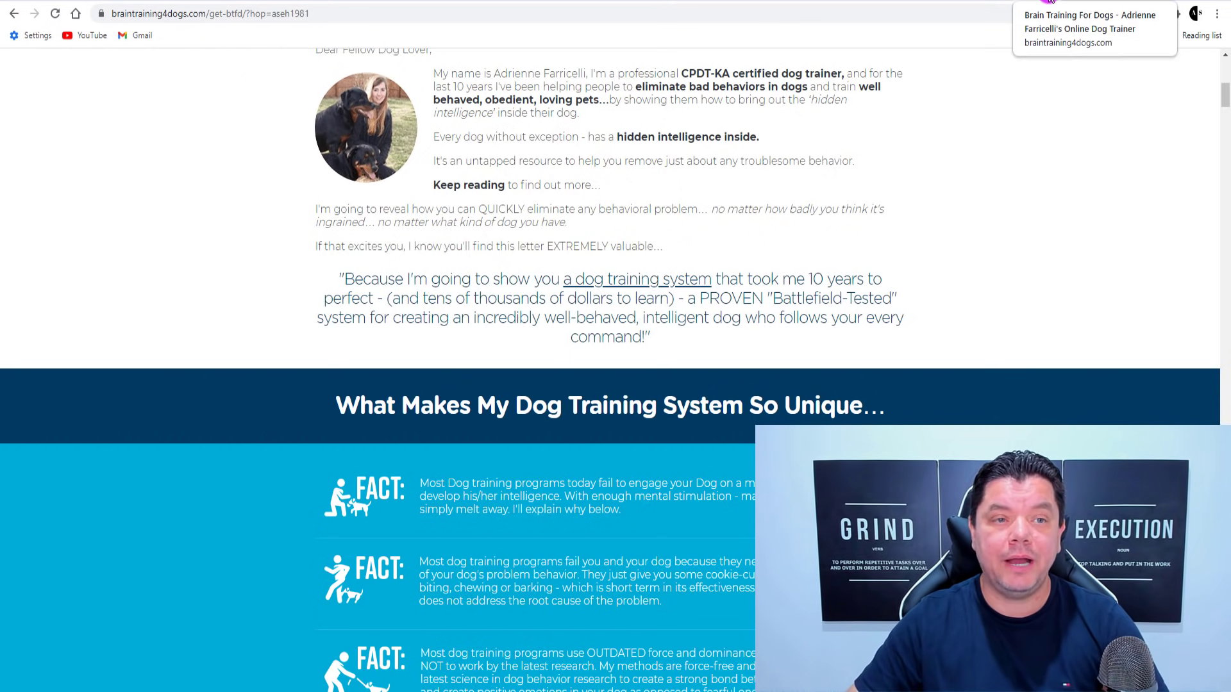
{"action": "left_click", "coordinate": [1050, 1]}
Paste the HopLink into Web2PDFConvert to turn the sales page into a 15-page PDF
{"action": "left_click", "coordinate": [326, 1]}
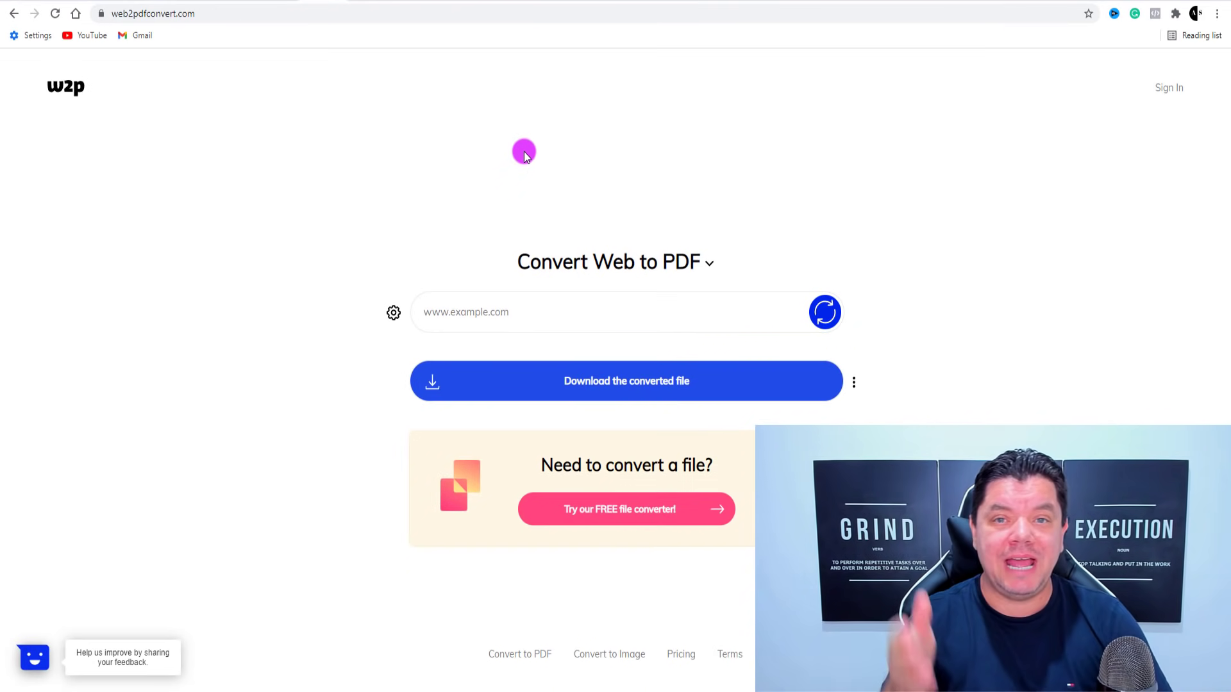
{"action": "left_click", "coordinate": [480, 316]}
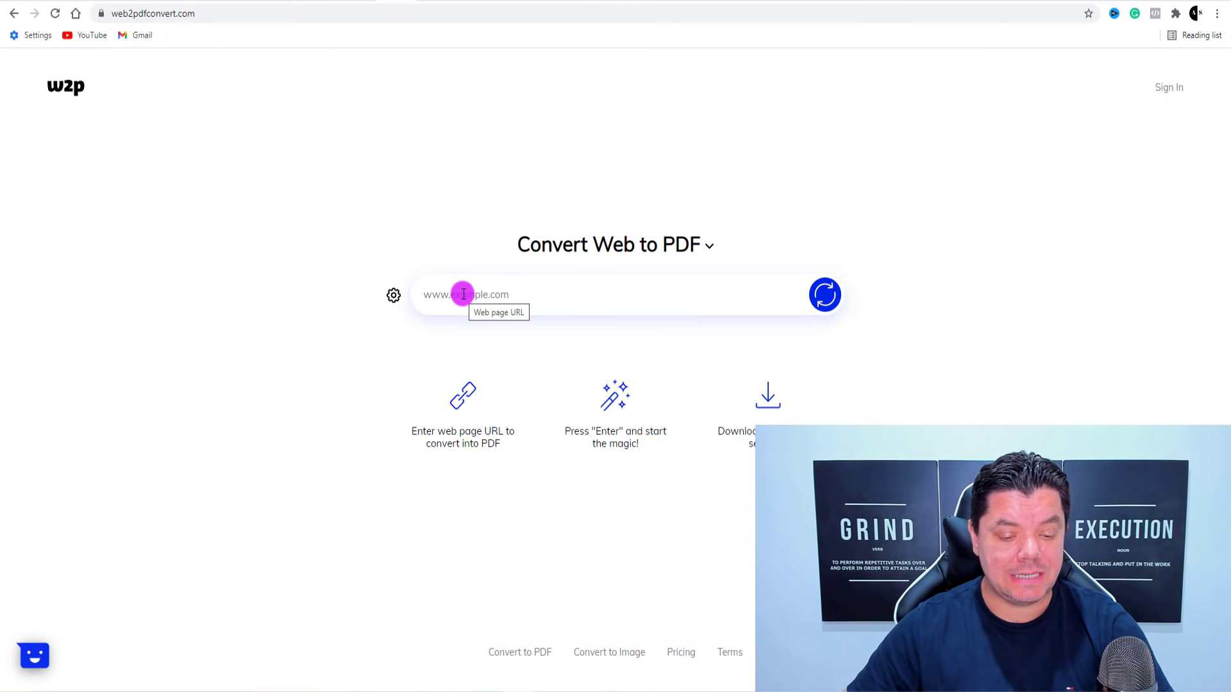
{"action": "key", "text": "ctrl+v"}
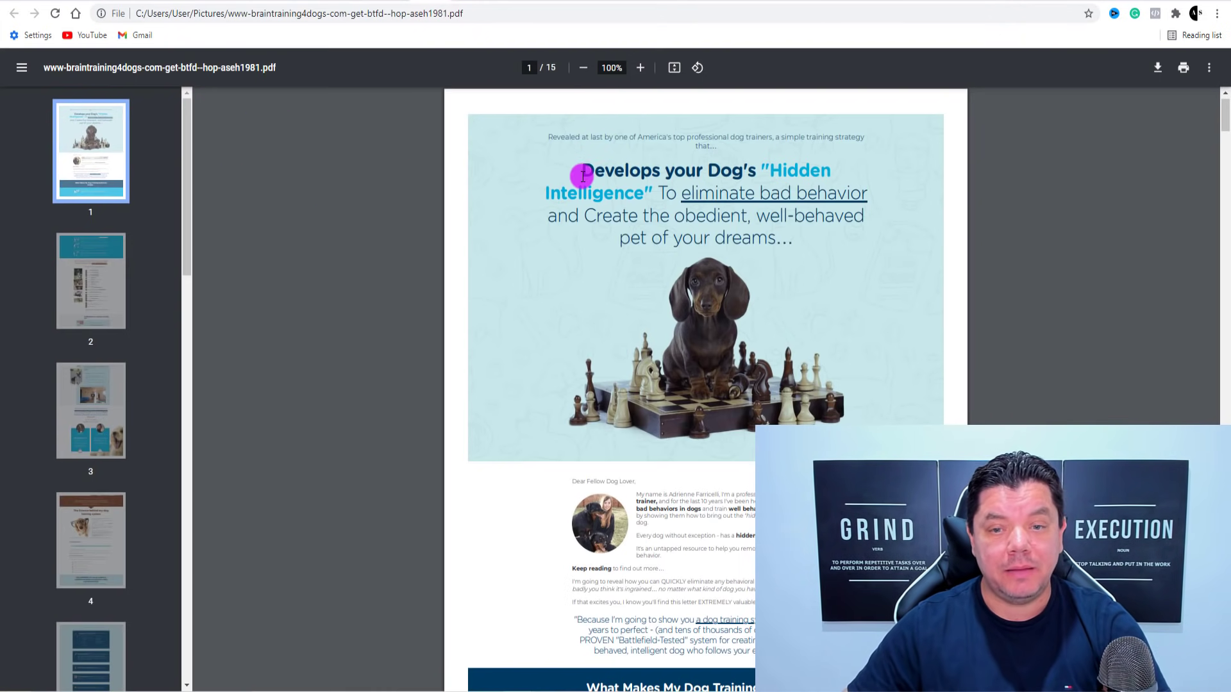
{"action": "scroll", "coordinate": [615, 192], "scroll_direction": "down", "scroll_amount": 9}
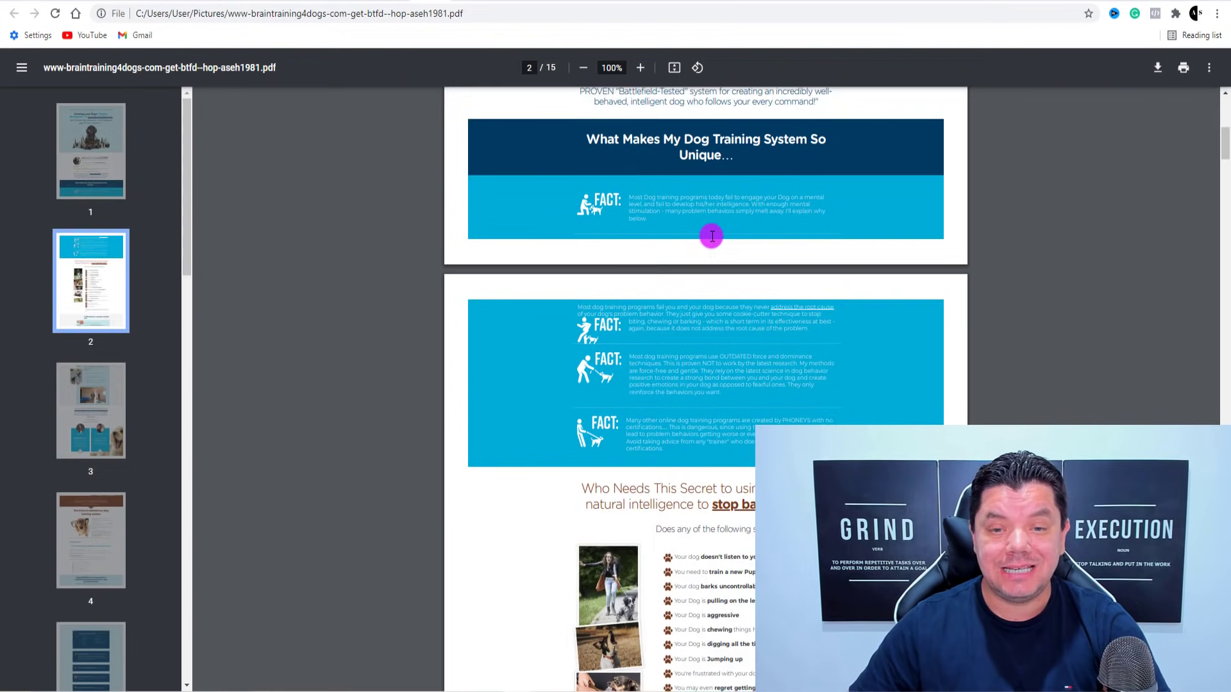
{"action": "scroll", "coordinate": [711, 236], "scroll_direction": "down", "scroll_amount": 15}
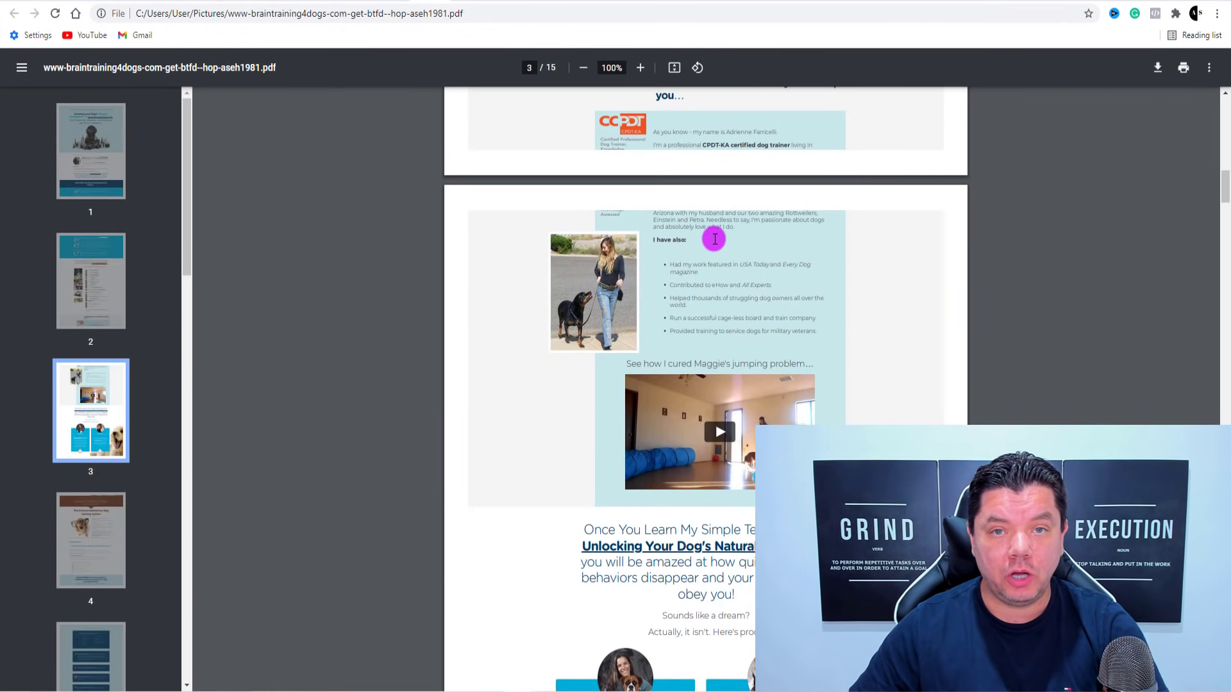
{"action": "scroll", "coordinate": [715, 239], "scroll_direction": "down", "scroll_amount": 10}
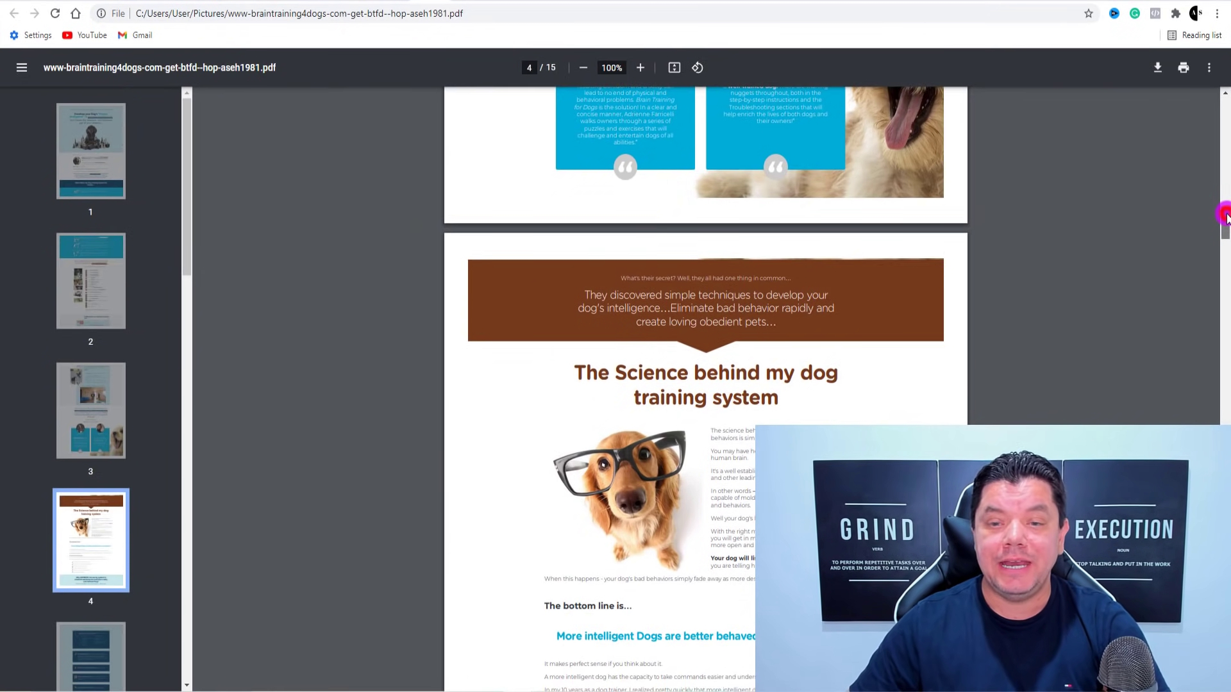
{"action": "left_click_drag", "start_coordinate": [1226, 216], "coordinate": [1226, 102]}
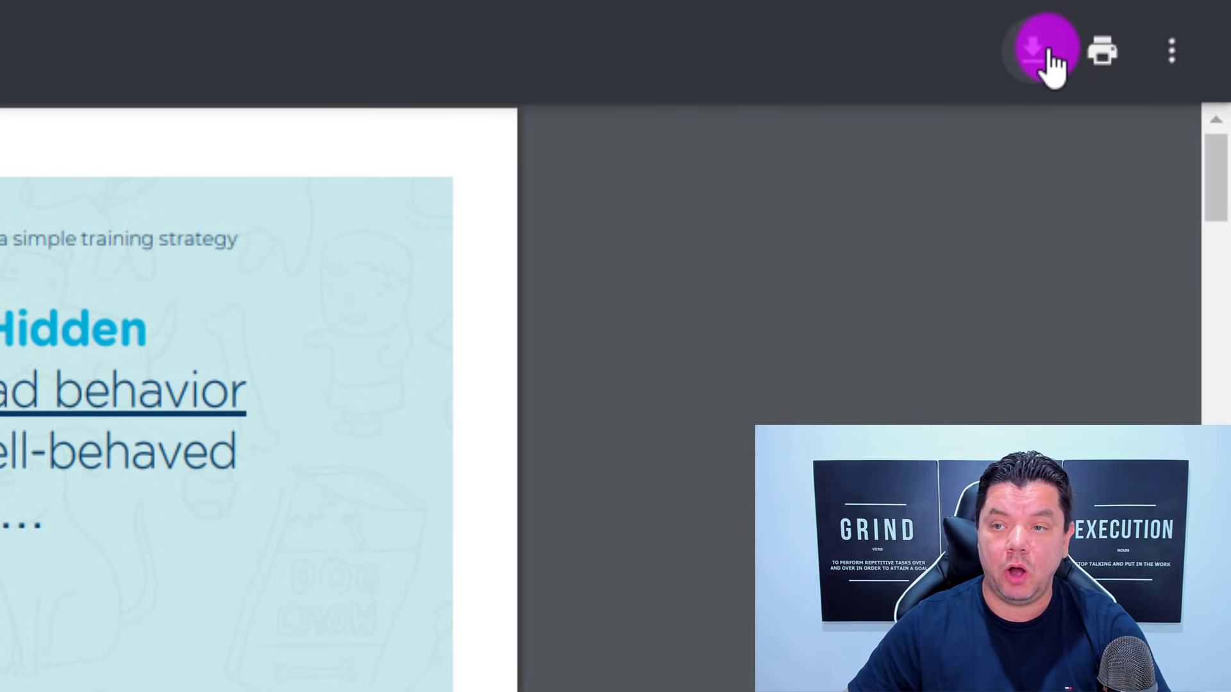
Download the 15-page PDF to Pictures under its default name, replacing the existing file
{"action": "left_click", "coordinate": [1040, 51]}
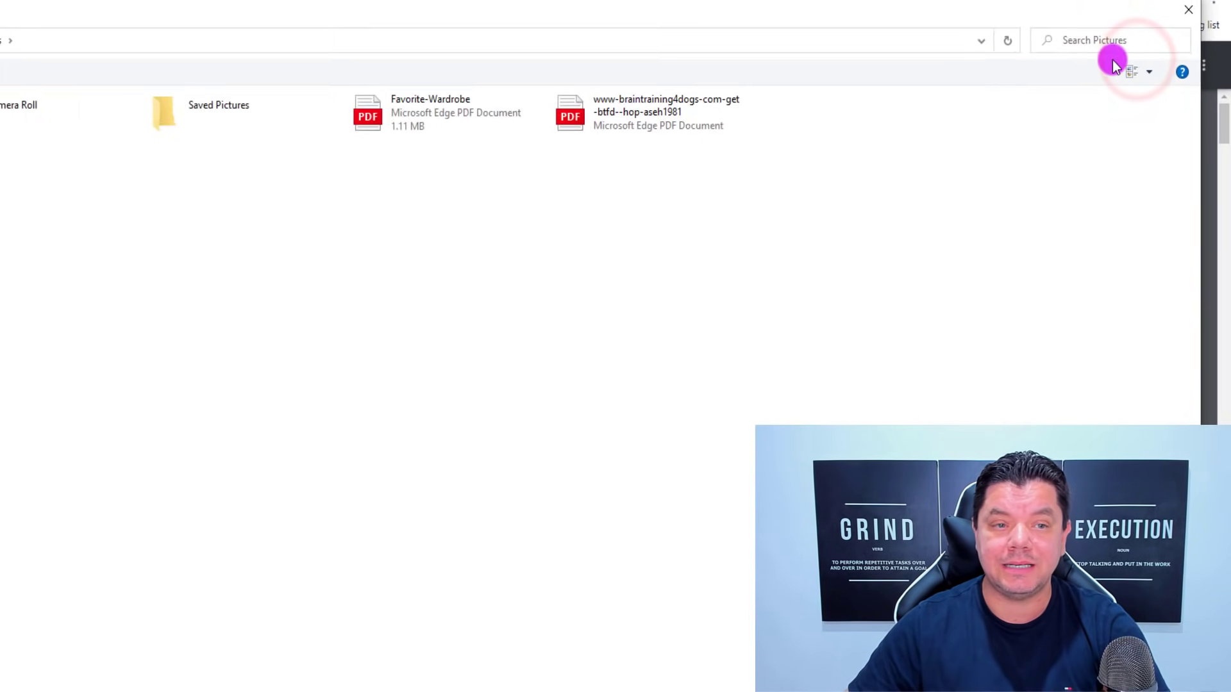
{"action": "key", "text": "Return"}
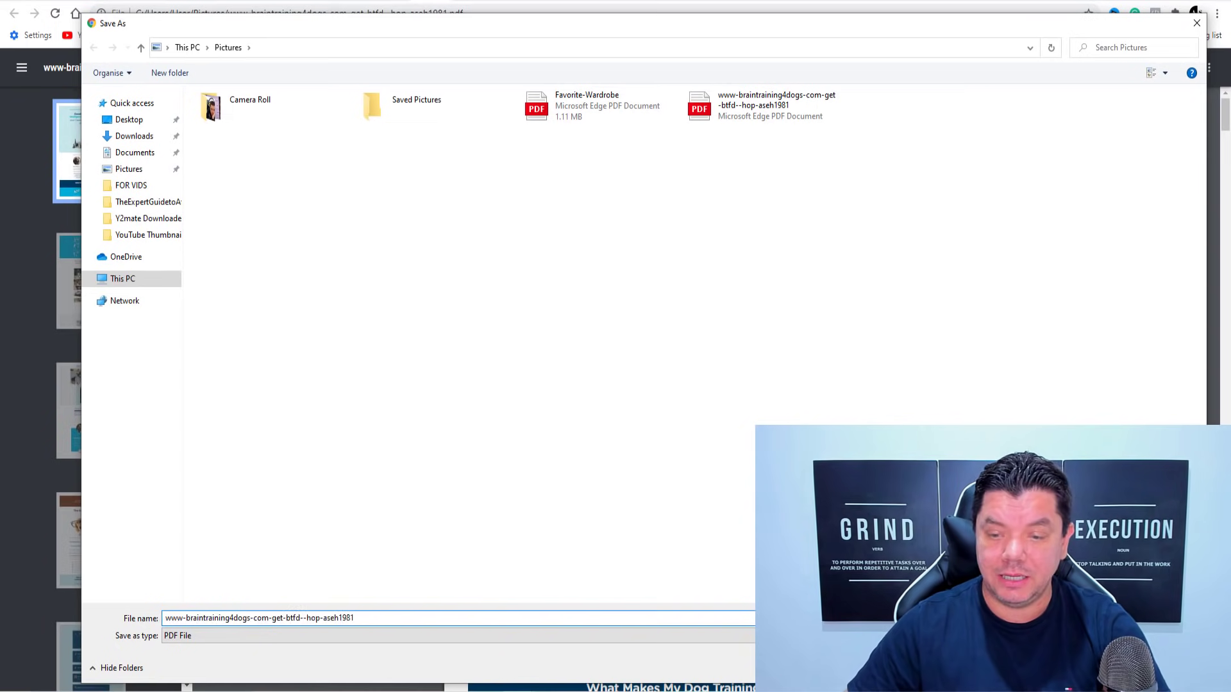
{"action": "left_click", "coordinate": [694, 355]}
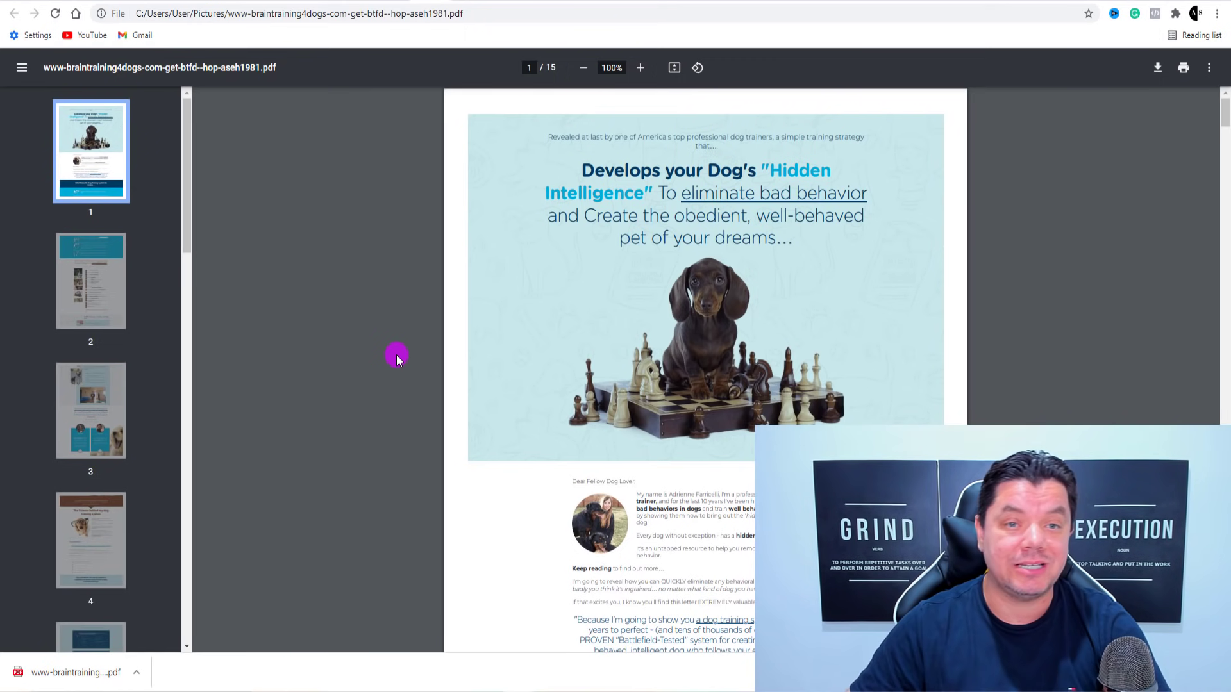
Go to the sejda.com tab and open its free online PDF editor
{"action": "left_click", "coordinate": [461, 2]}
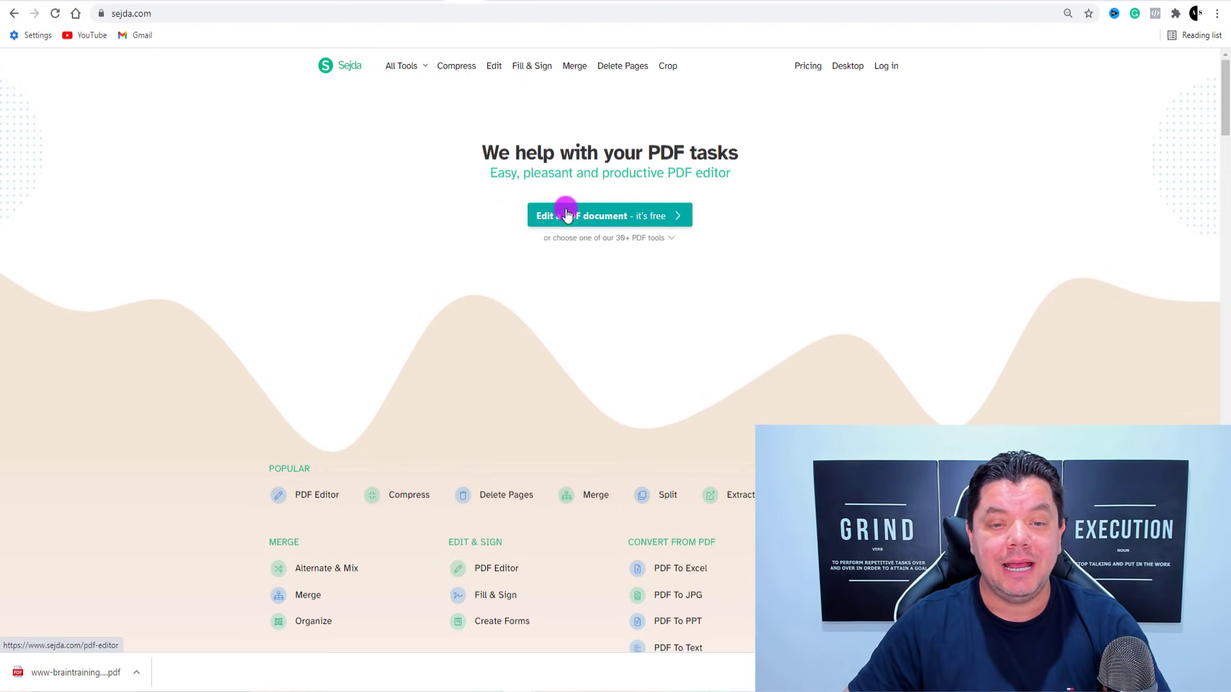
{"action": "left_click", "coordinate": [595, 218]}
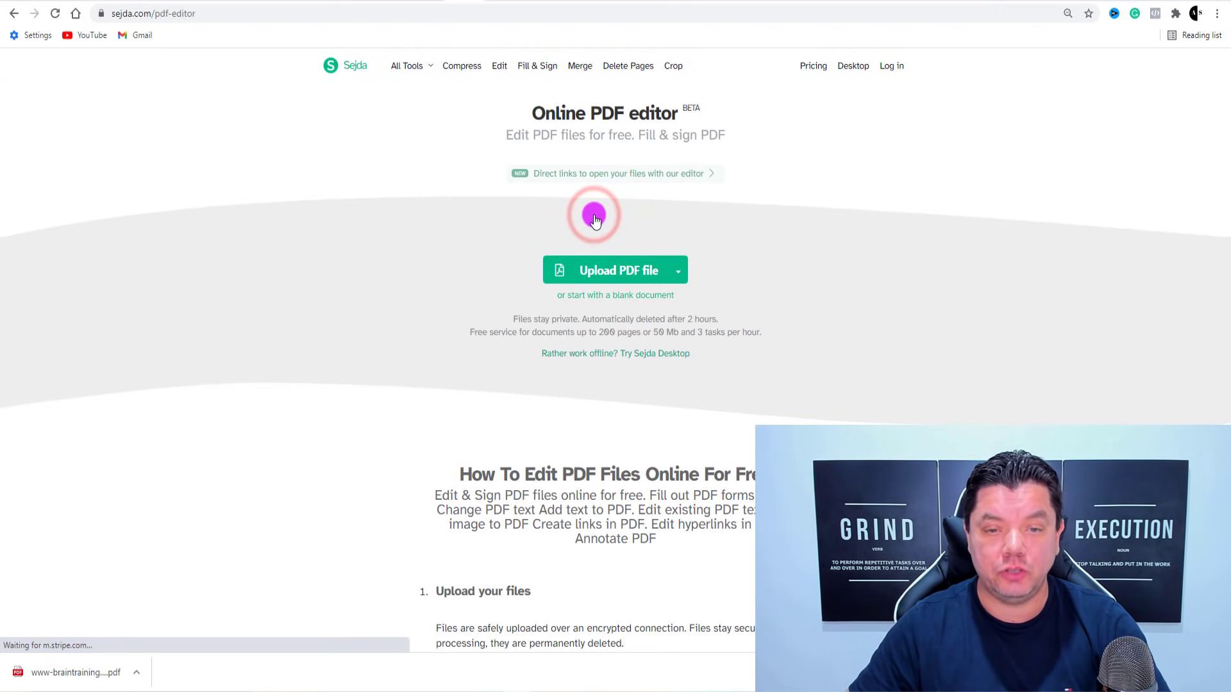
Upload the Brain Training For Dogs PDF from Downloads into Sejda, review it, then return to the braintraining4dogs.com tab
{"action": "left_click", "coordinate": [615, 273]}
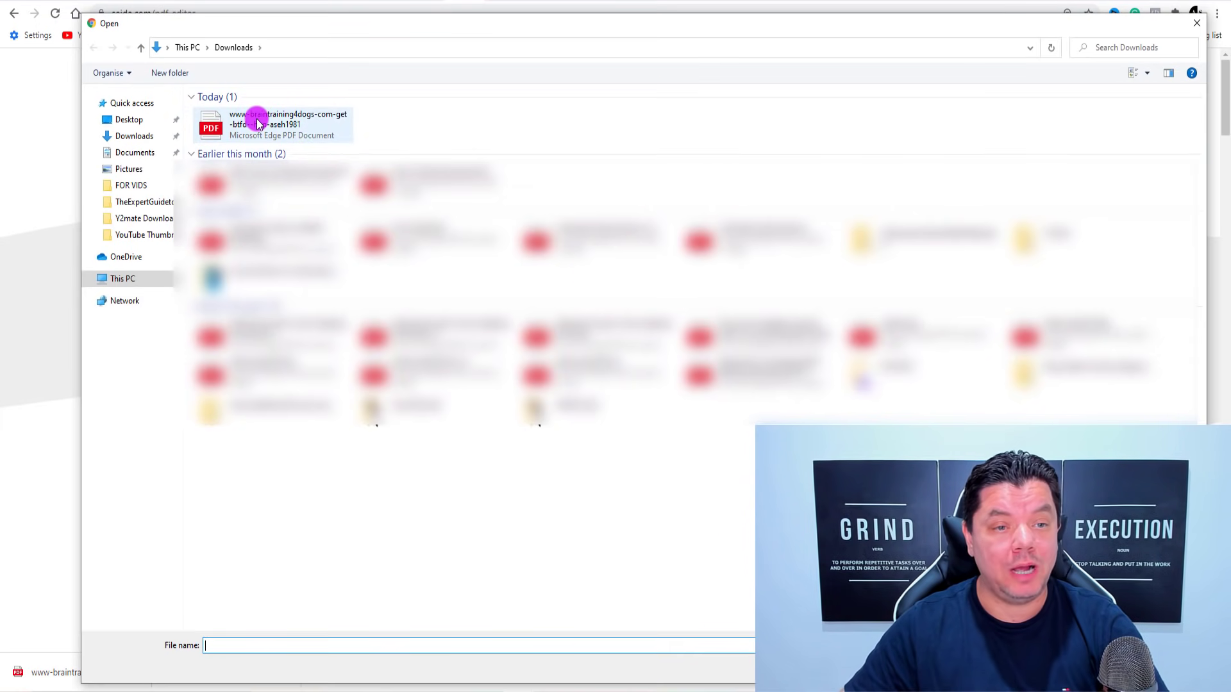
{"action": "double_click", "coordinate": [259, 119]}
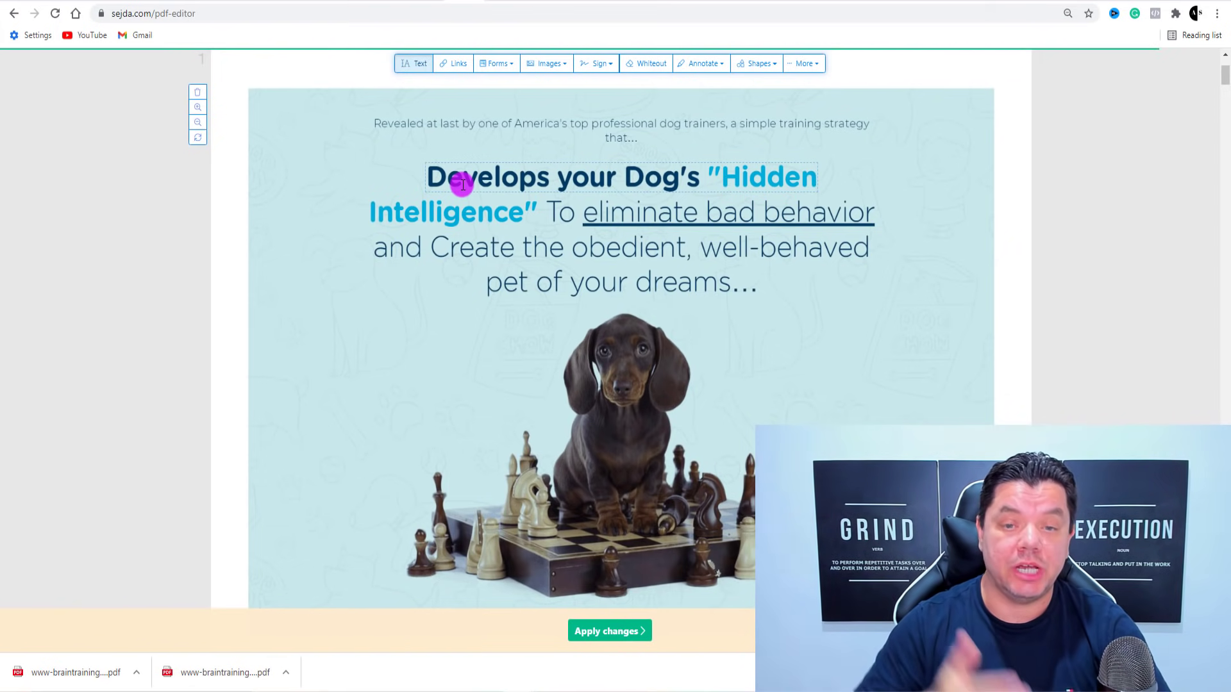
{"action": "scroll", "coordinate": [494, 183], "scroll_direction": "down", "scroll_amount": 12}
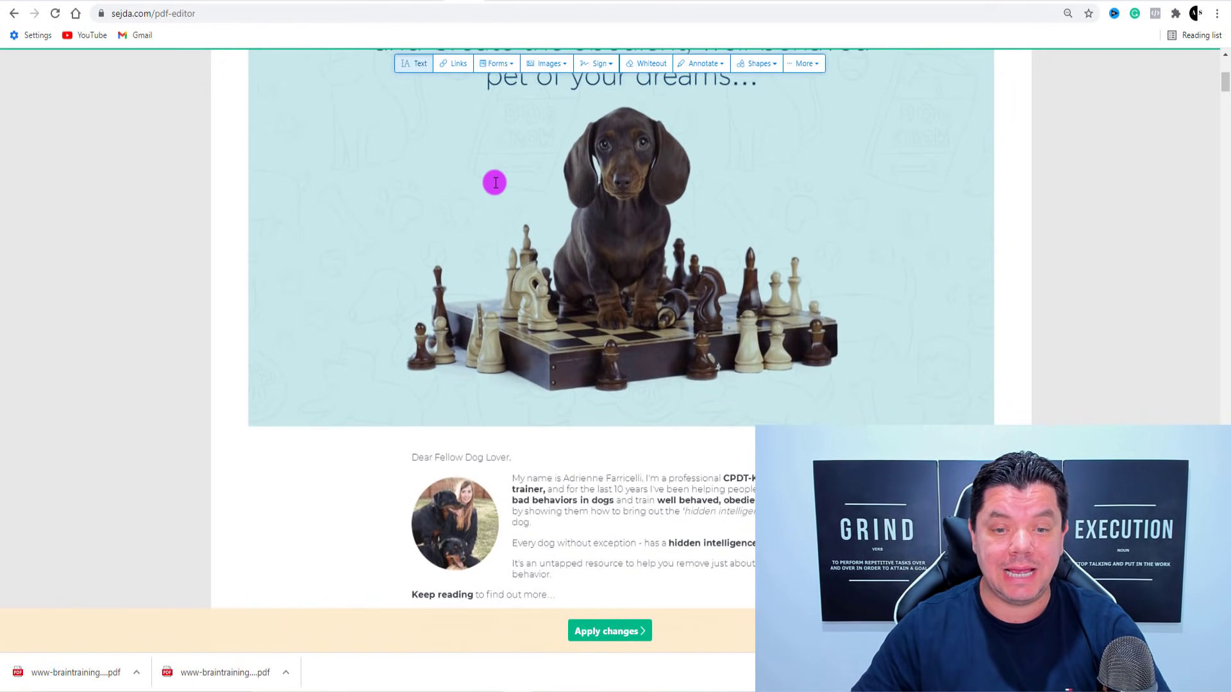
{"action": "scroll", "coordinate": [500, 184], "scroll_direction": "down", "scroll_amount": 15}
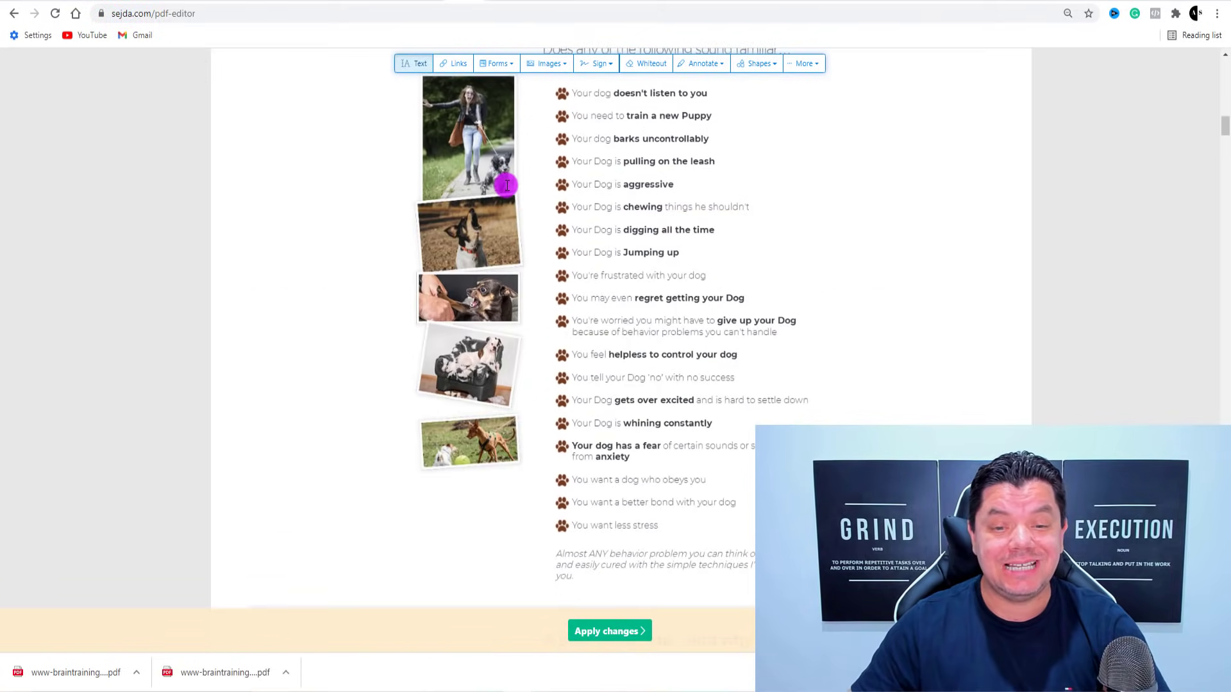
{"action": "scroll", "coordinate": [1223, 231], "scroll_direction": "up", "scroll_amount": 10}
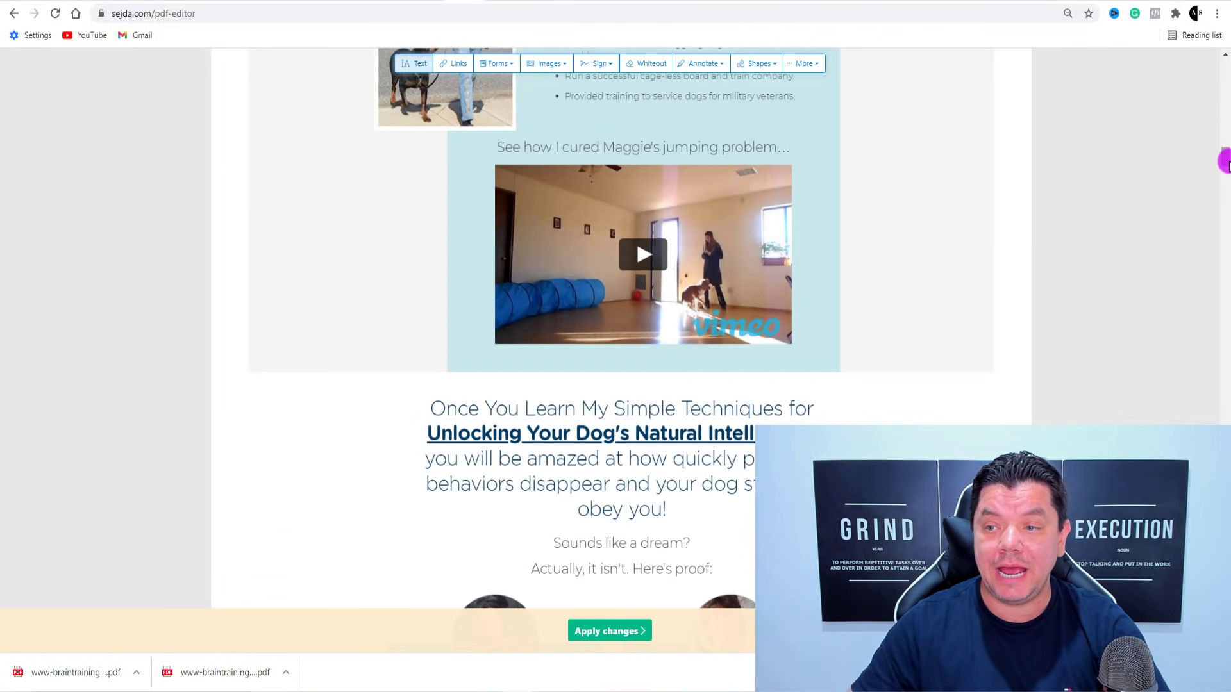
{"action": "left_click_drag", "start_coordinate": [1222, 159], "coordinate": [1221, 412]}
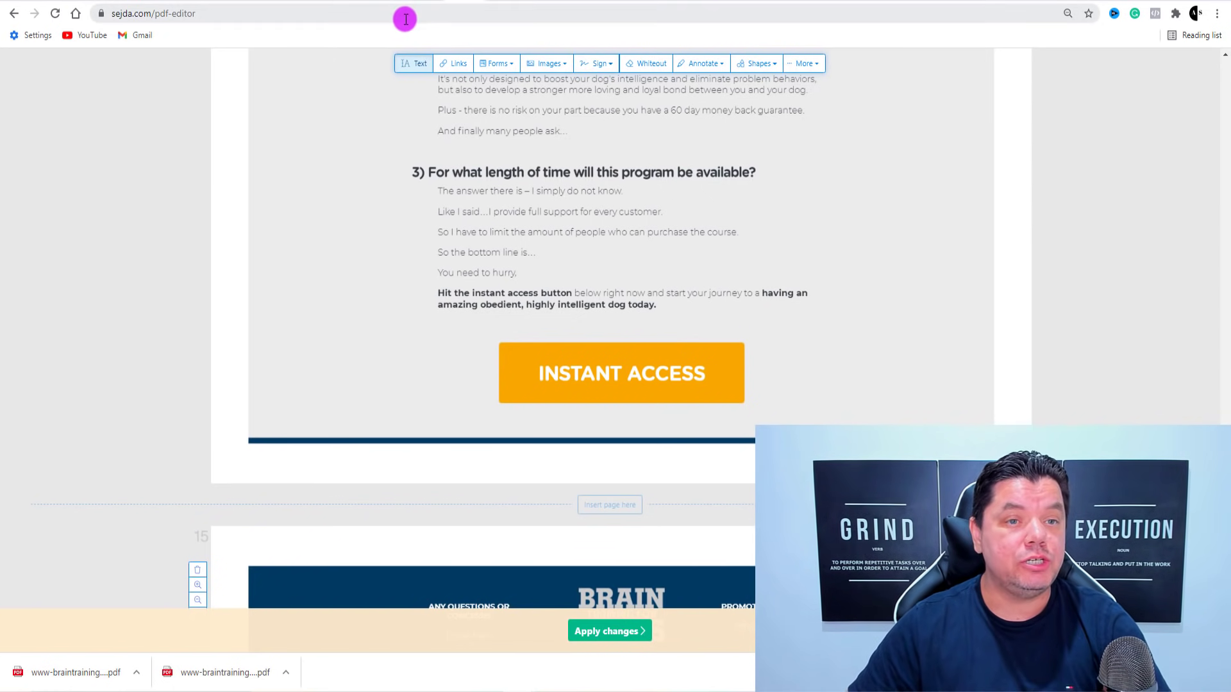
{"action": "left_click", "coordinate": [323, 2]}
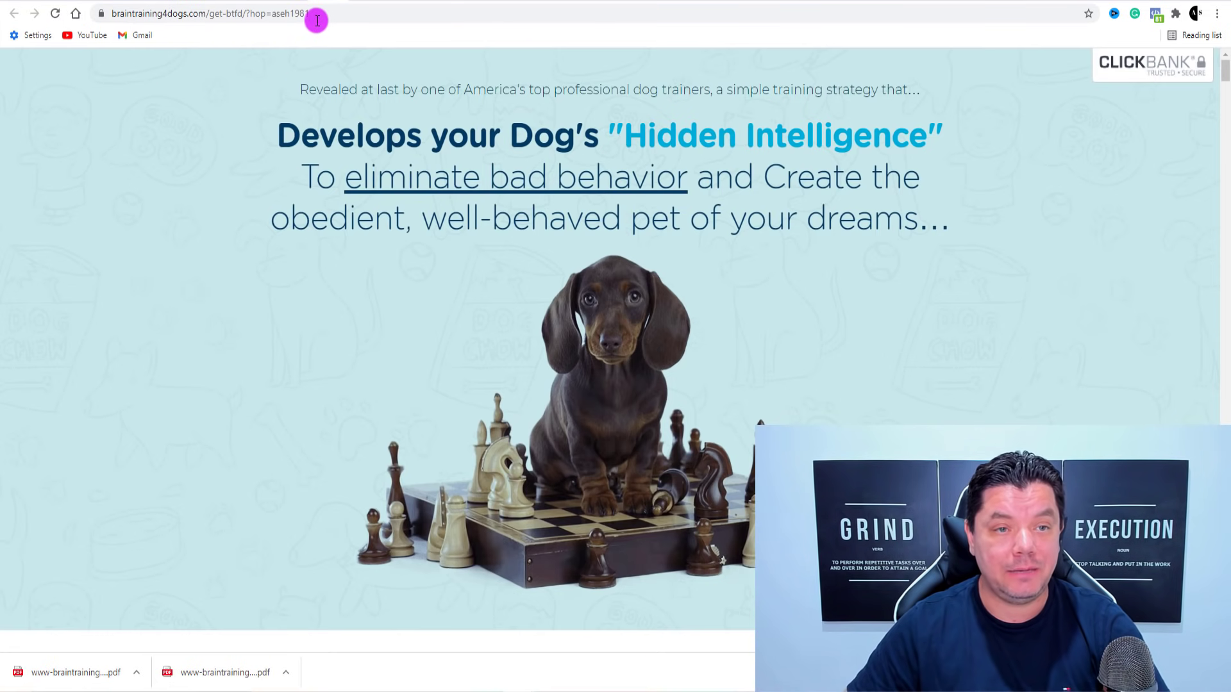